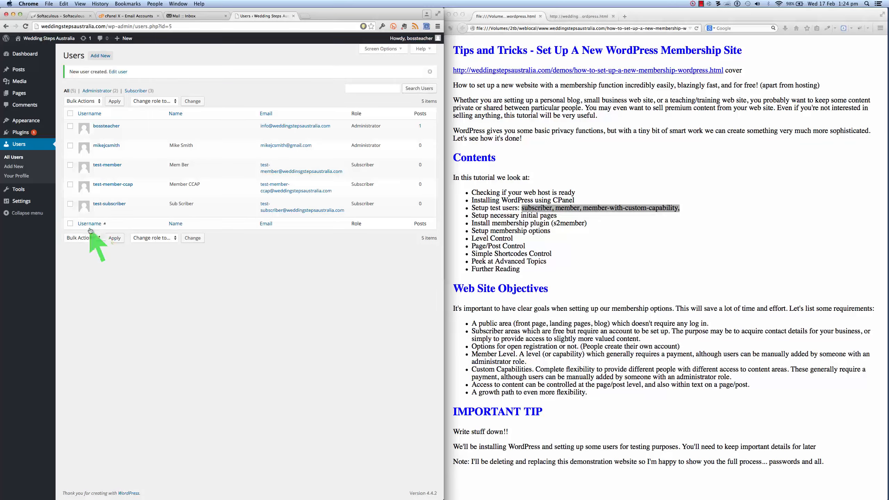
Step: Save the permalink structure as Day and name, and allow anyone to register in the general settings
{"action": "mouse_move", "coordinate": [28, 203]}
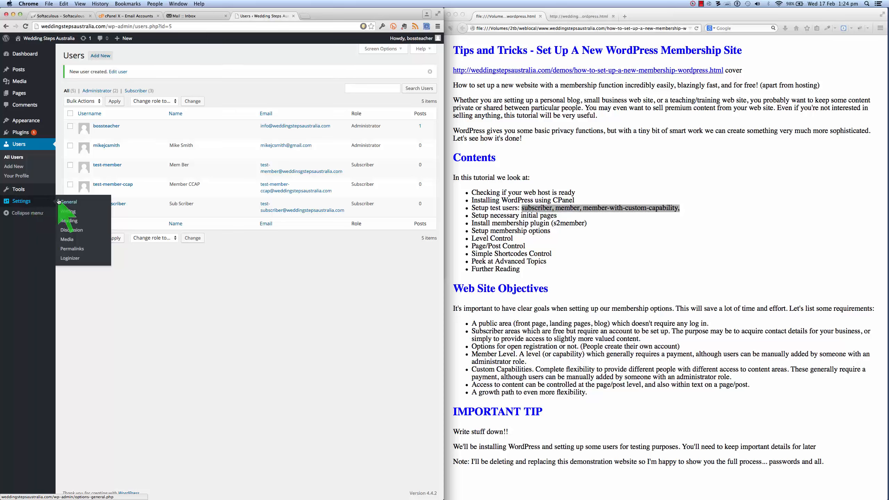
{"action": "left_click", "coordinate": [66, 250]}
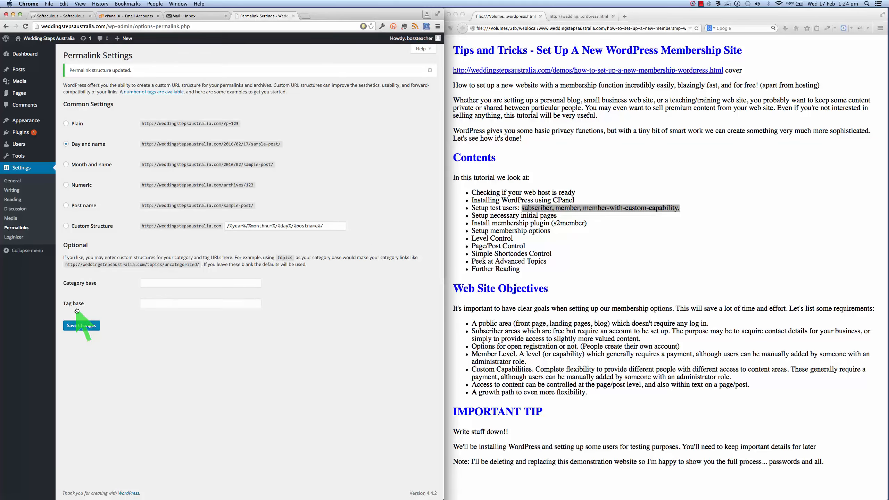
{"action": "left_click", "coordinate": [13, 182]}
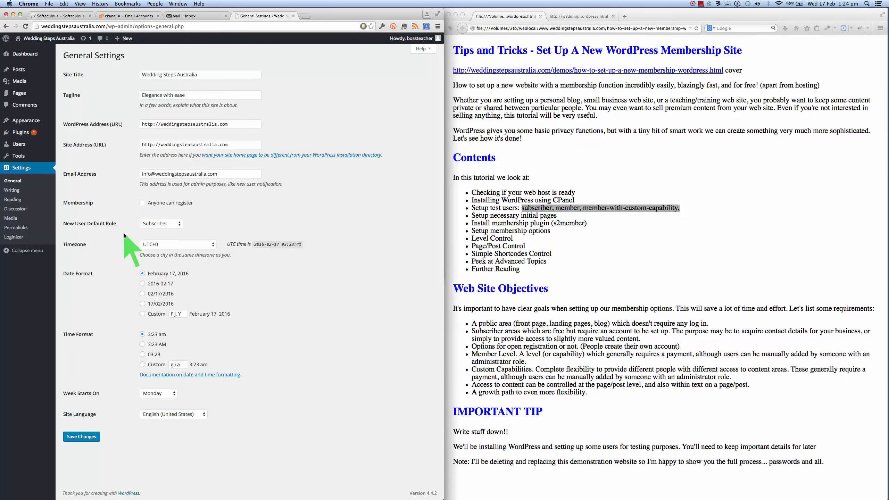
{"action": "left_click", "coordinate": [142, 203]}
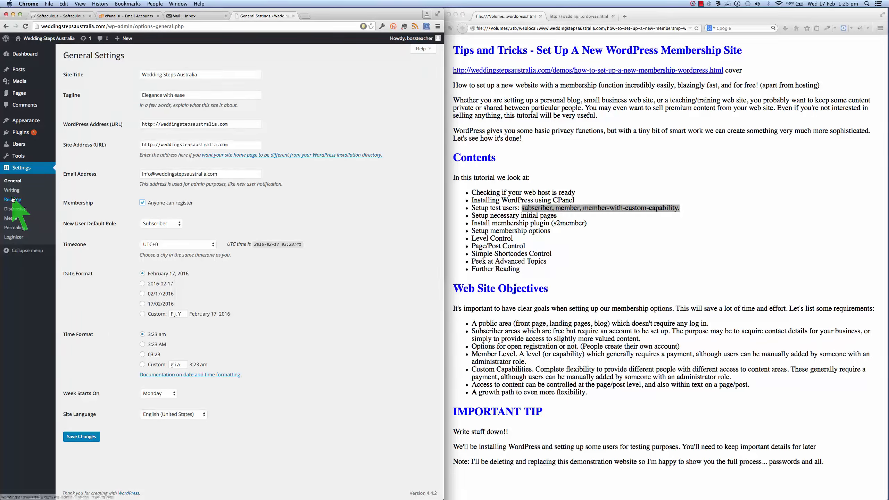
Step: In the discussion settings, require login to comment, close comments on articles older than 14 days, use the Gravatar Logo default avatar, and save
{"action": "left_click", "coordinate": [30, 193]}
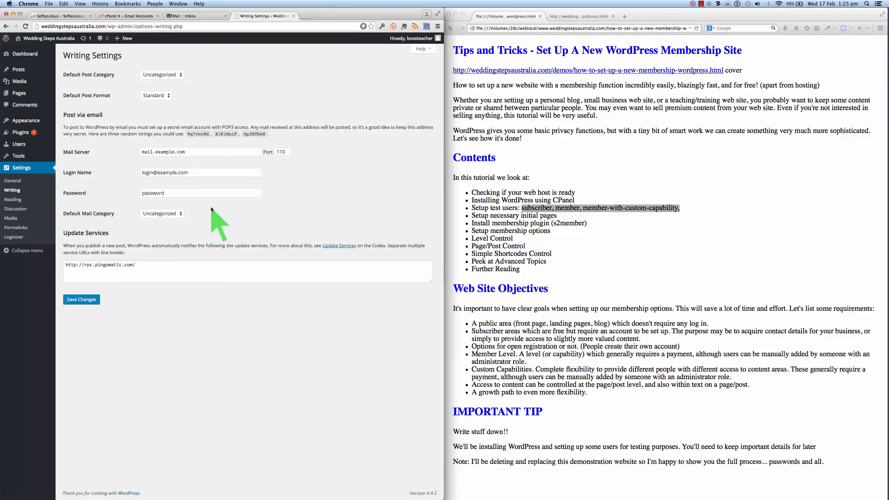
{"action": "left_click", "coordinate": [12, 199]}
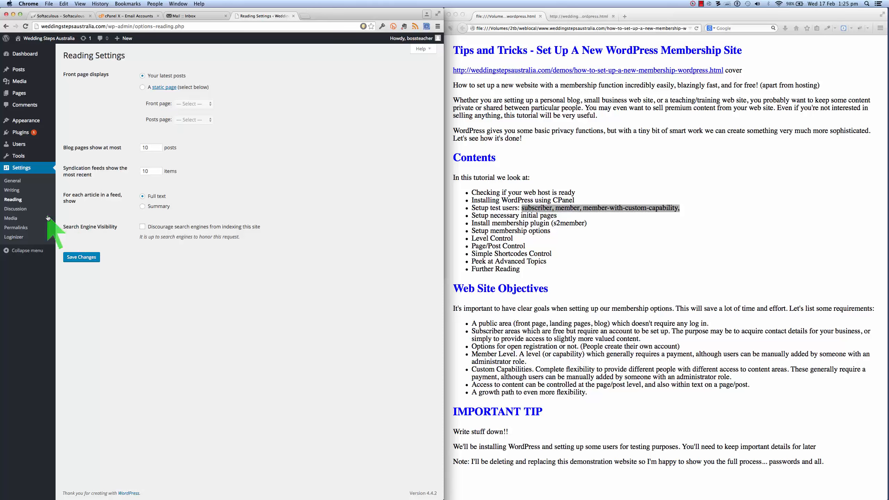
{"action": "left_click", "coordinate": [15, 209]}
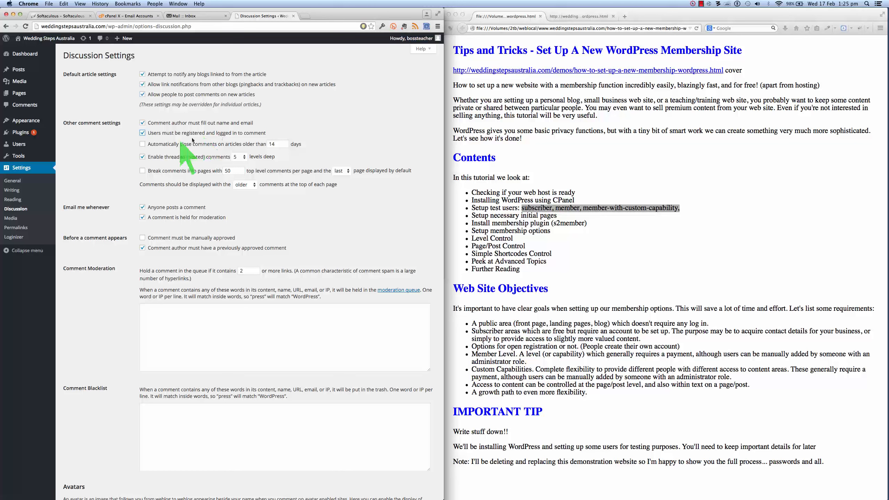
{"action": "left_click", "coordinate": [142, 144]}
{"action": "scroll", "coordinate": [109, 282], "scroll_direction": "down", "scroll_amount": 8}
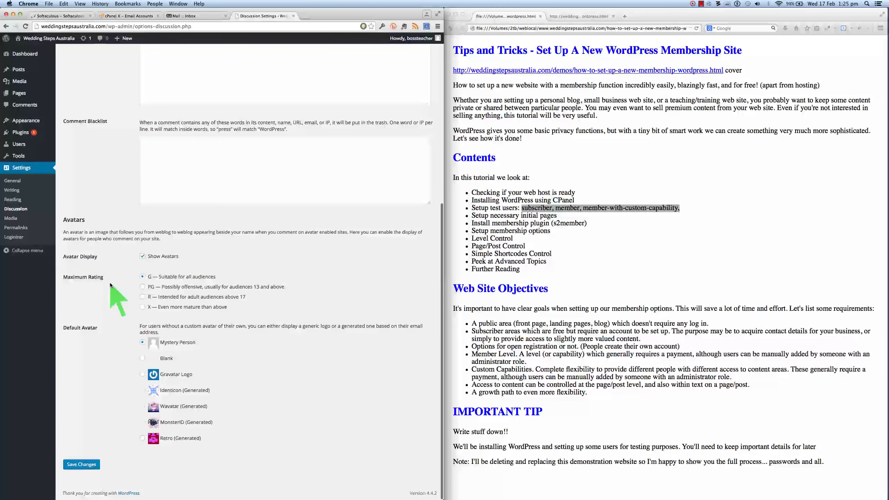
{"action": "left_click", "coordinate": [141, 375]}
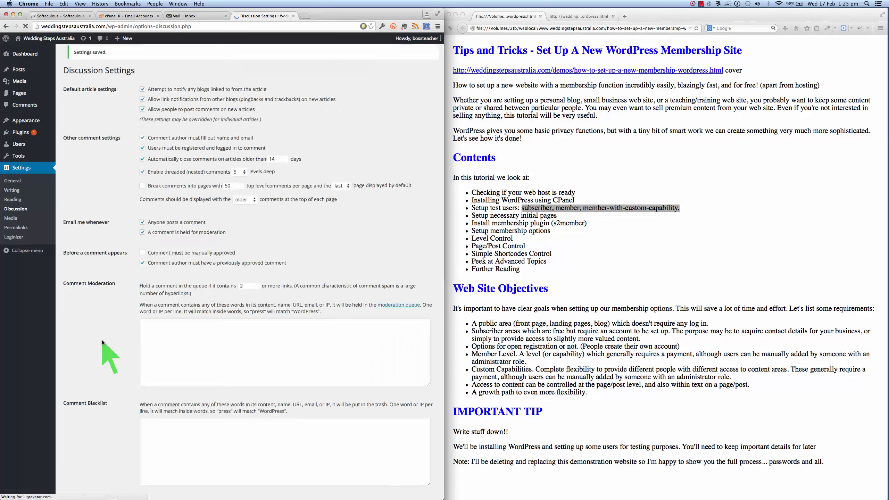
Step: Set Loginizer's maximum retries before lockout to 9 and save the Loginizer settings
{"action": "left_click", "coordinate": [10, 219]}
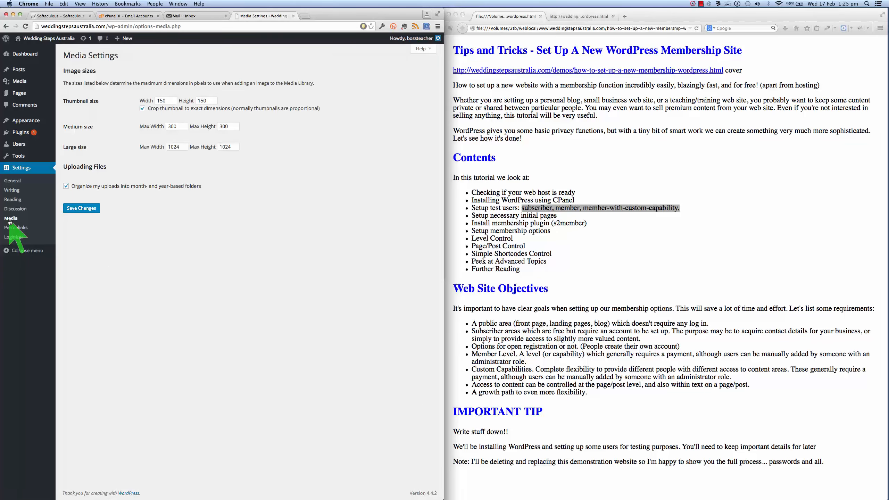
{"action": "left_click", "coordinate": [18, 238]}
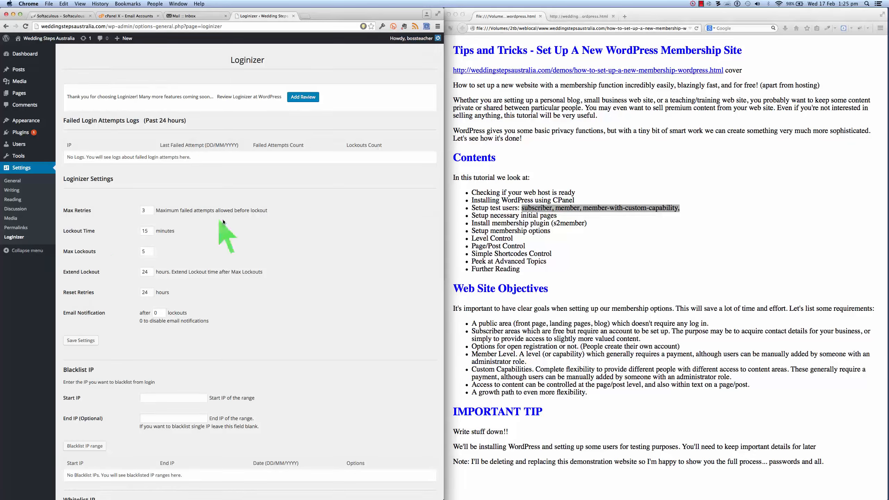
{"action": "left_click_drag", "start_coordinate": [144, 210], "coordinate": [137, 211]}
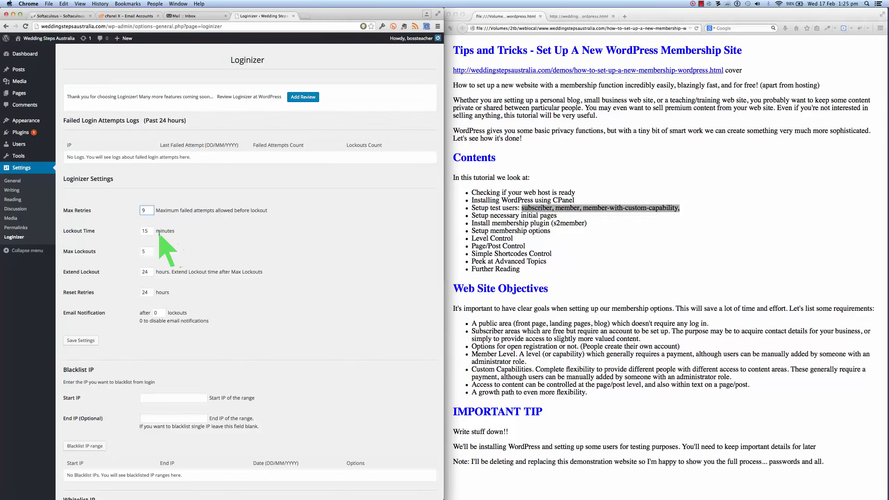
{"action": "scroll", "coordinate": [248, 241], "scroll_direction": "down", "scroll_amount": 2}
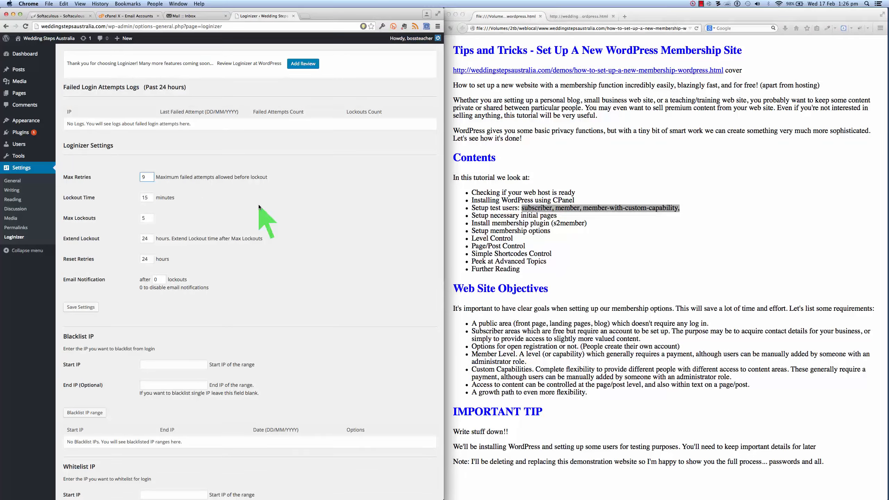
{"action": "scroll", "coordinate": [259, 206], "scroll_direction": "down", "scroll_amount": 8}
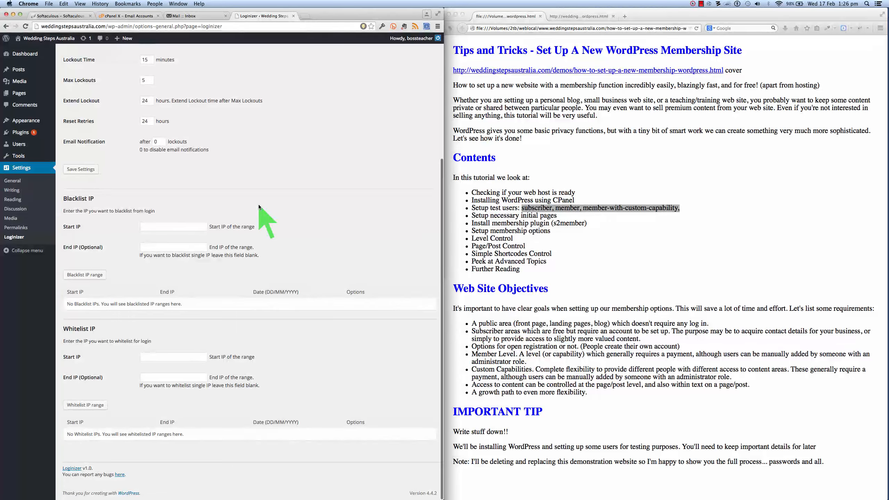
{"action": "scroll", "coordinate": [259, 206], "scroll_direction": "up", "scroll_amount": 10}
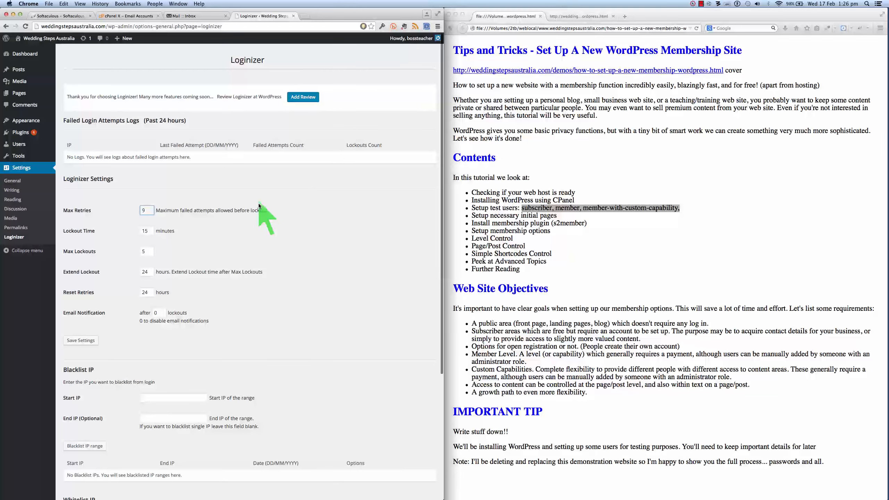
{"action": "scroll", "coordinate": [287, 196], "scroll_direction": "down", "scroll_amount": 10}
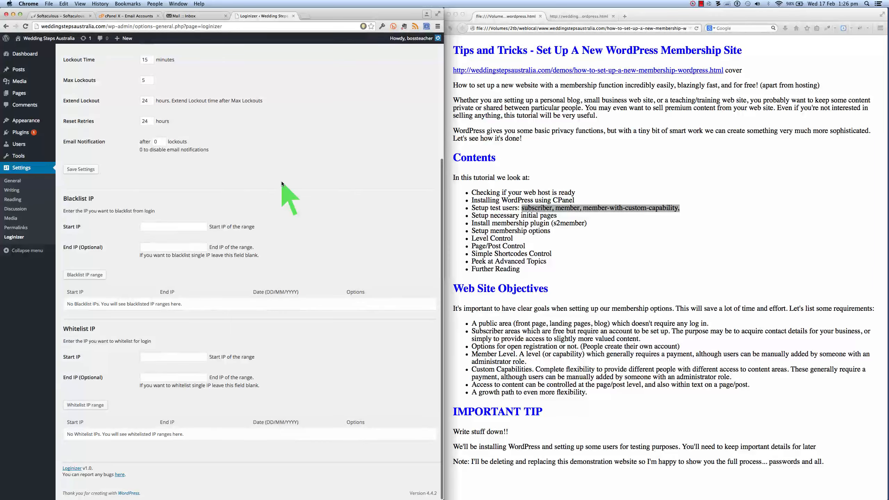
{"action": "left_click", "coordinate": [80, 171]}
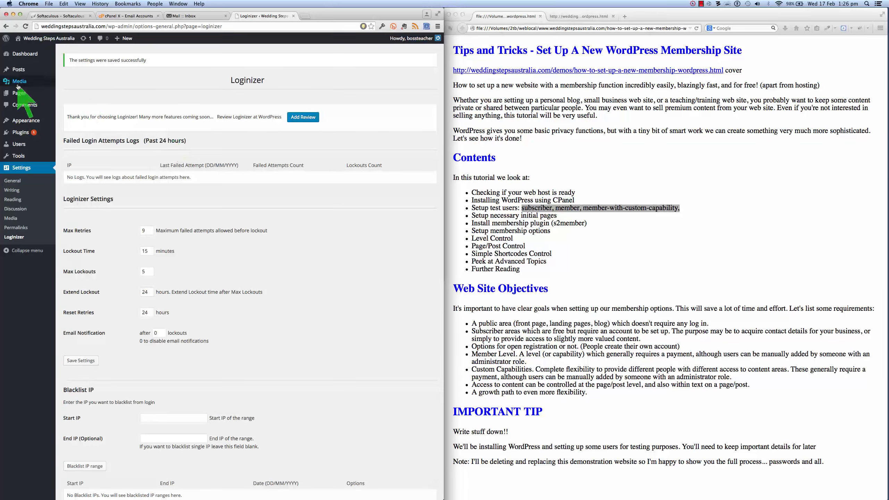
Step: Move the page "Sample Page" to the trash
{"action": "mouse_move", "coordinate": [17, 94]}
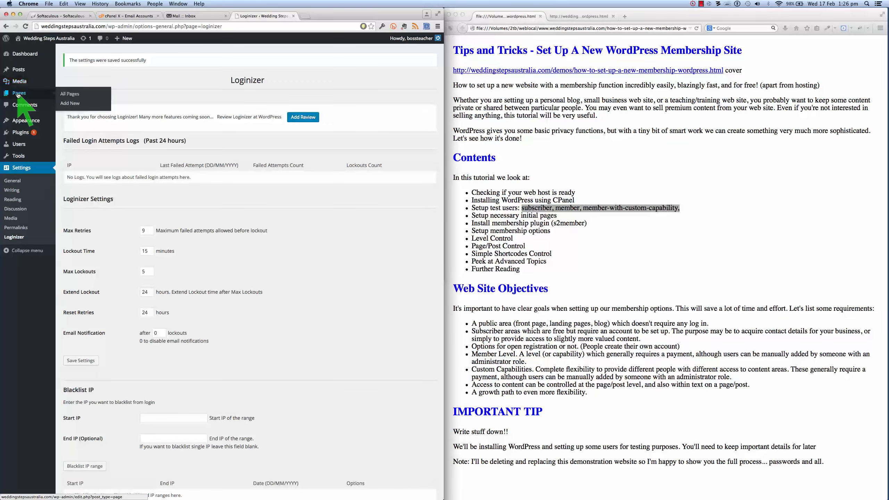
{"action": "left_click", "coordinate": [69, 94]}
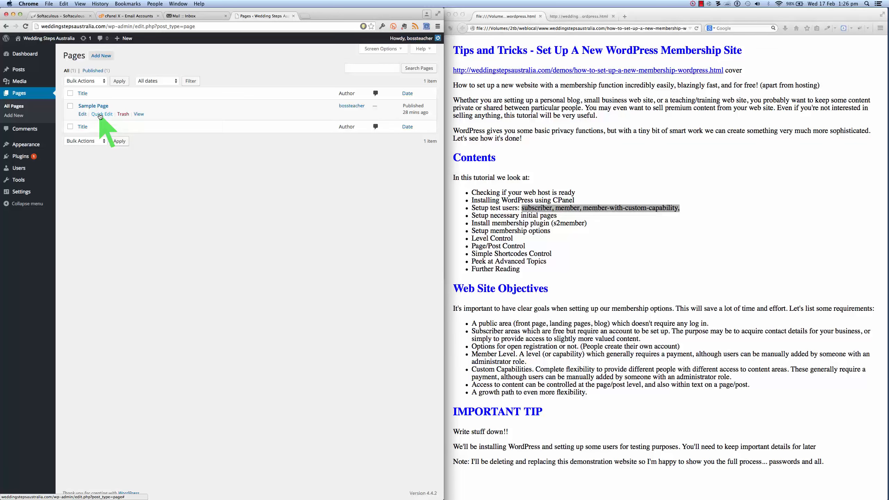
{"action": "left_click", "coordinate": [124, 114]}
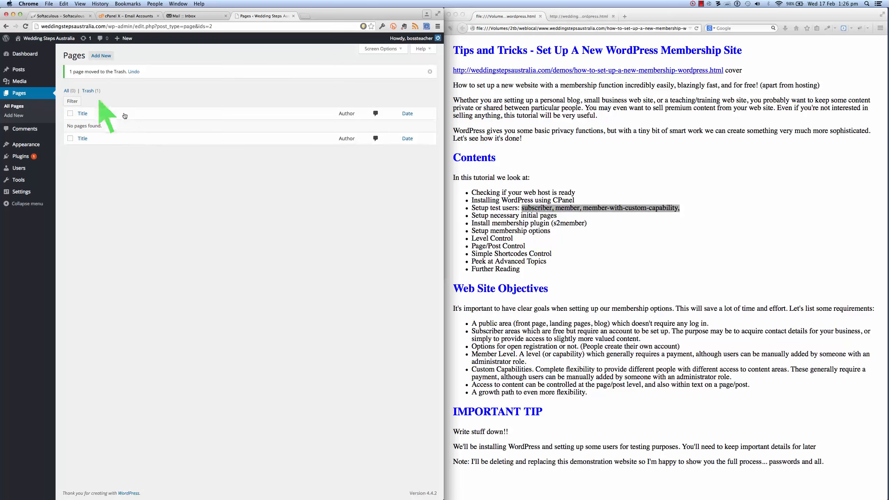
Step: Move the post "Hello world!" to the trash
{"action": "left_click", "coordinate": [20, 69]}
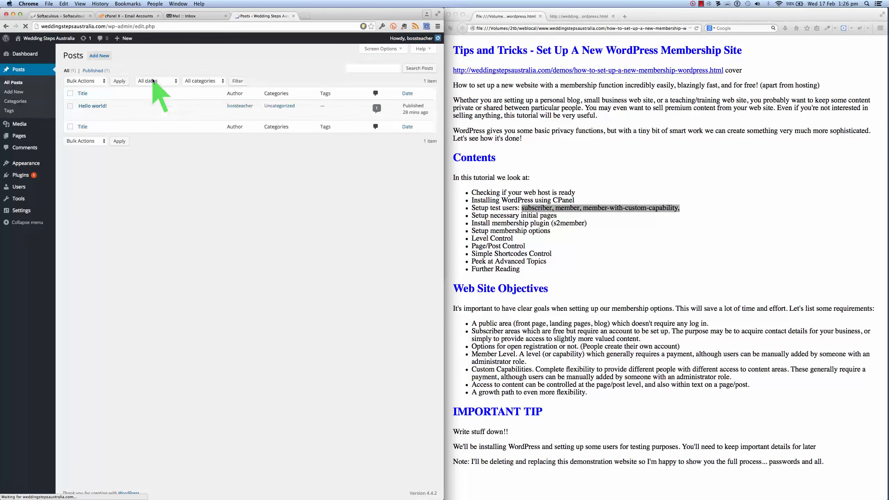
{"action": "mouse_move", "coordinate": [87, 115]}
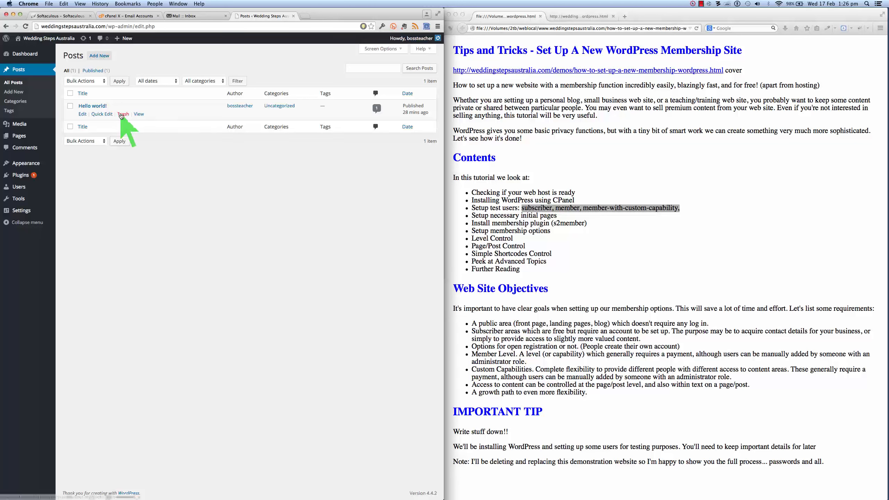
{"action": "left_click", "coordinate": [123, 114]}
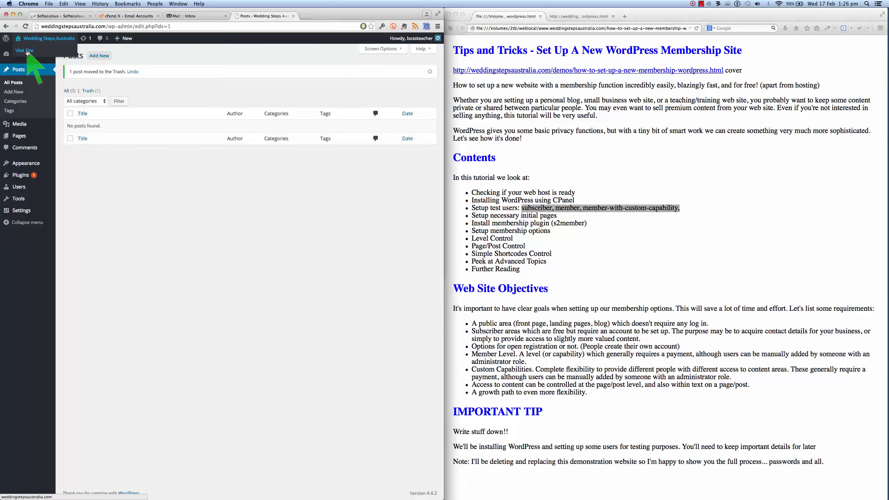
Step: Open the public site in a separate tab, check its front page, and return to the site administration
{"action": "right_click", "coordinate": [29, 50]}
{"action": "left_click", "coordinate": [48, 53]}
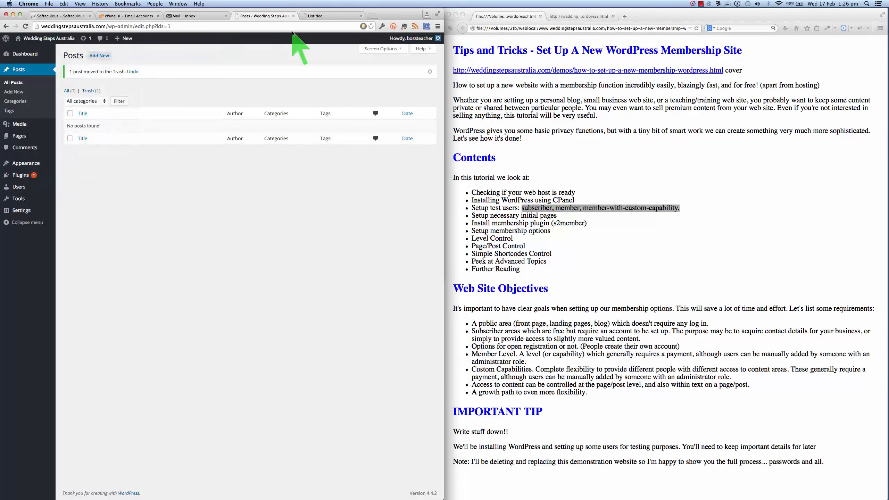
{"action": "left_click", "coordinate": [316, 16]}
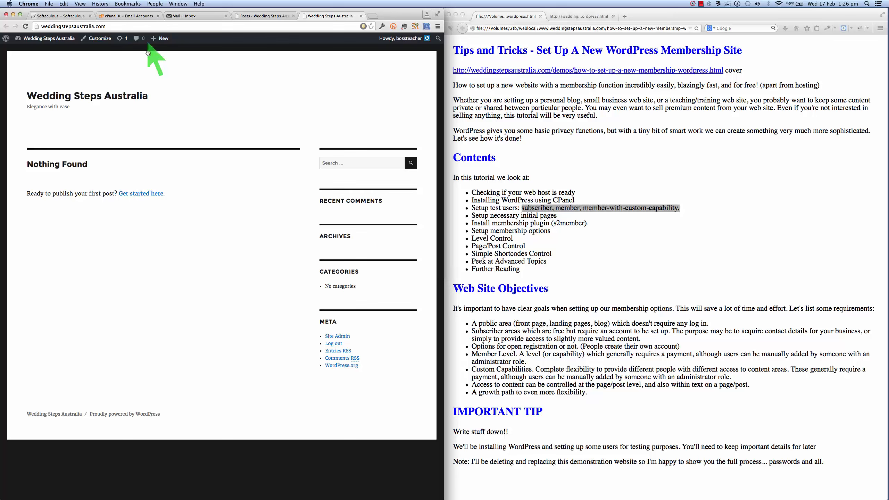
{"action": "left_click", "coordinate": [257, 16]}
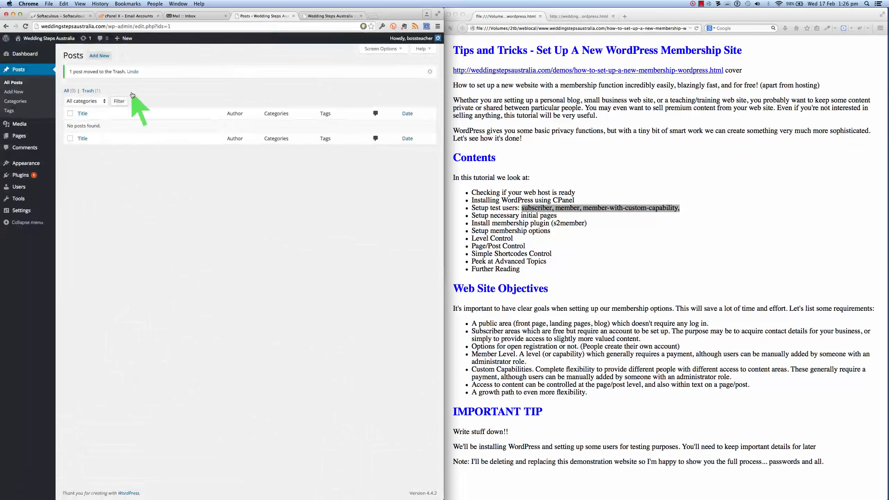
Step: Create and publish a page titled "Home Page" with the body text "Home..."
{"action": "mouse_move", "coordinate": [17, 136]}
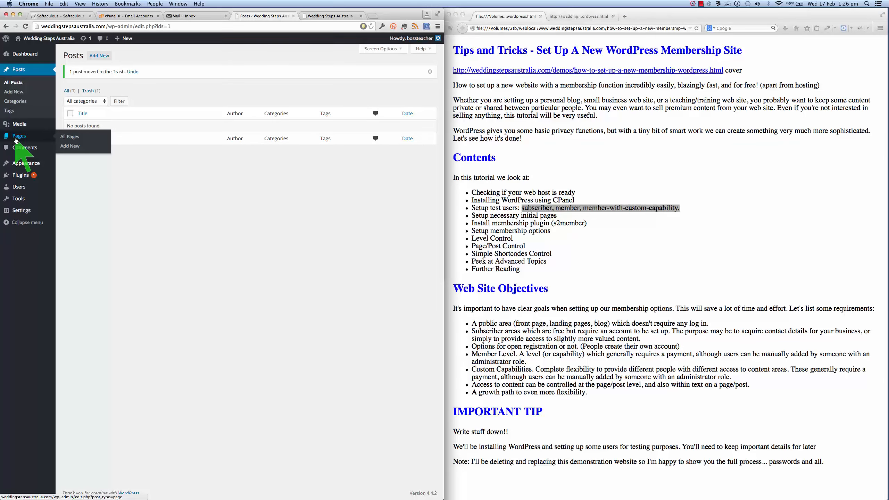
{"action": "left_click", "coordinate": [72, 146]}
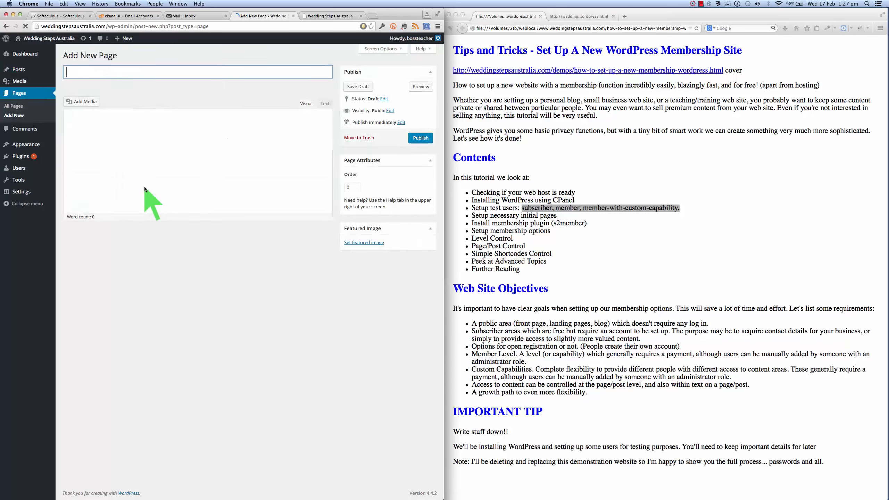
{"action": "type", "text": "Home"}
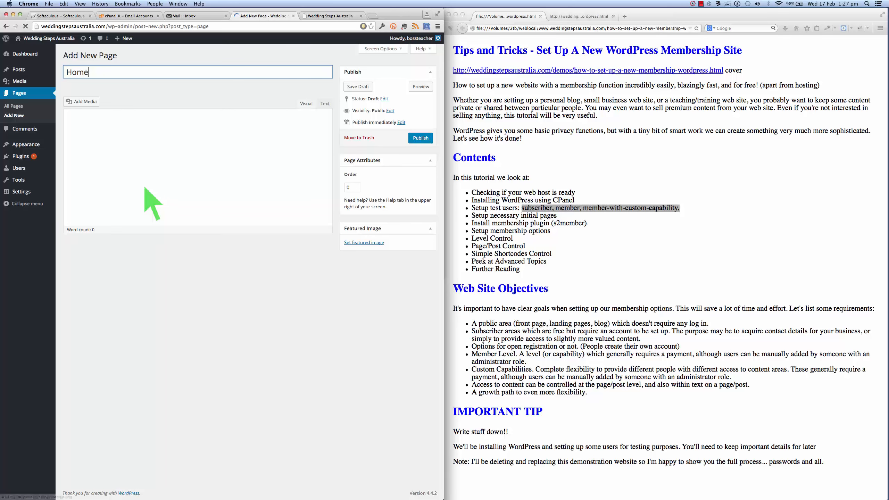
{"action": "type", "text": " Page"}
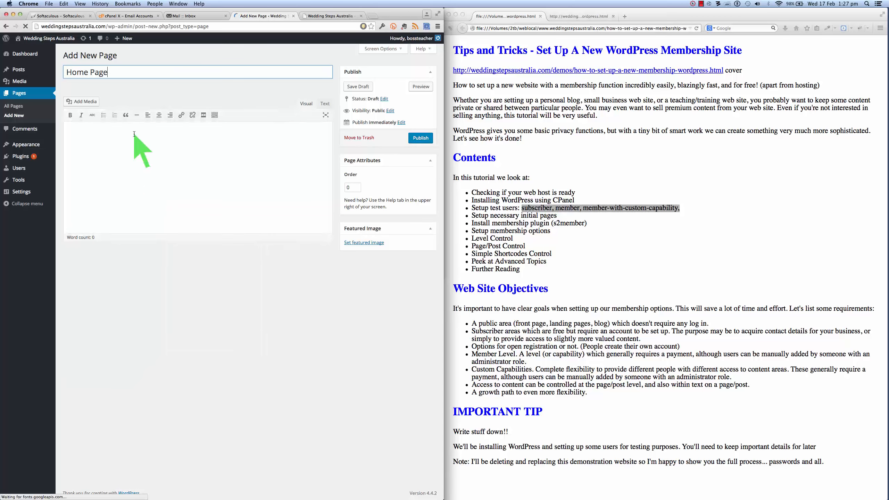
{"action": "left_click", "coordinate": [118, 139]}
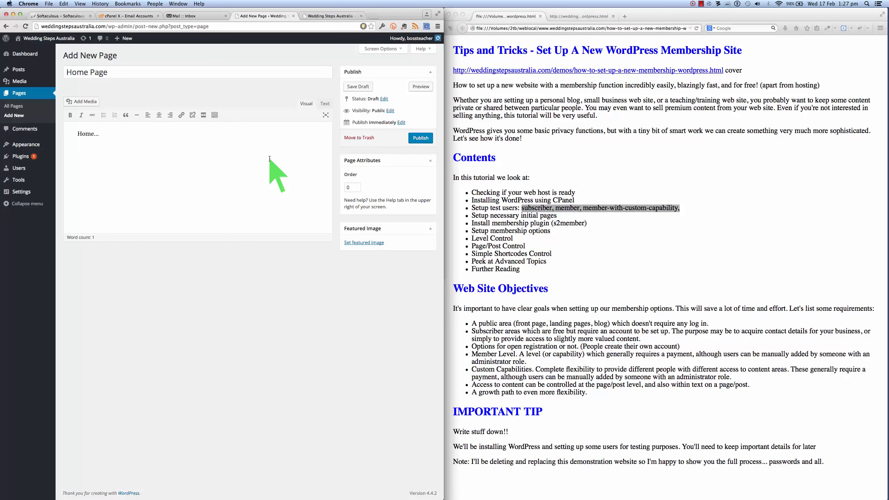
{"action": "left_click", "coordinate": [420, 137]}
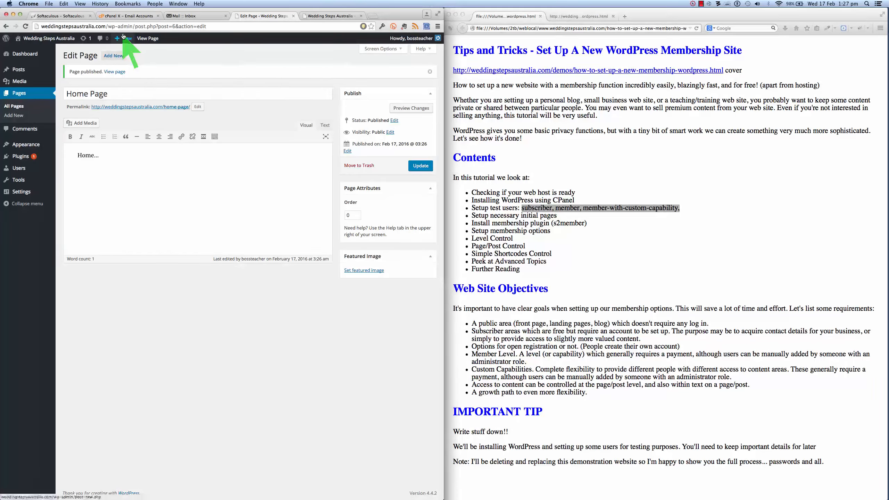
Step: Create and publish a page titled "Blog Page" with the body text "Blog ..."
{"action": "mouse_move", "coordinate": [123, 39]}
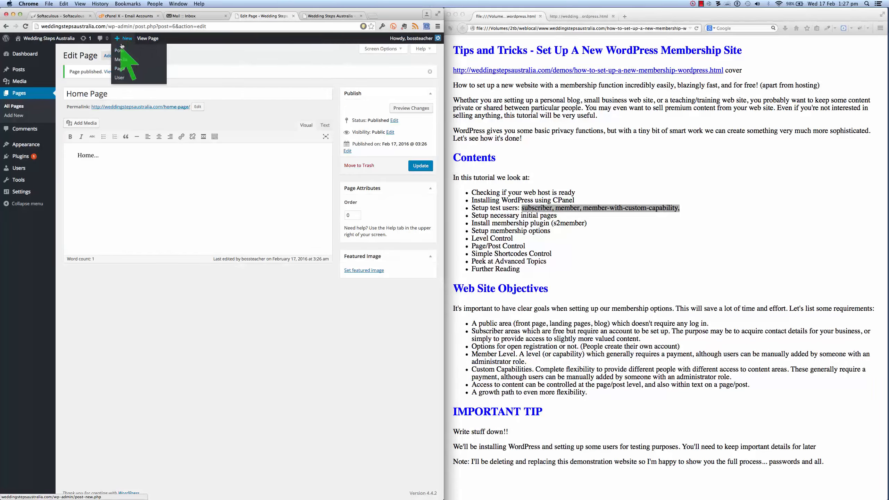
{"action": "left_click", "coordinate": [119, 68]}
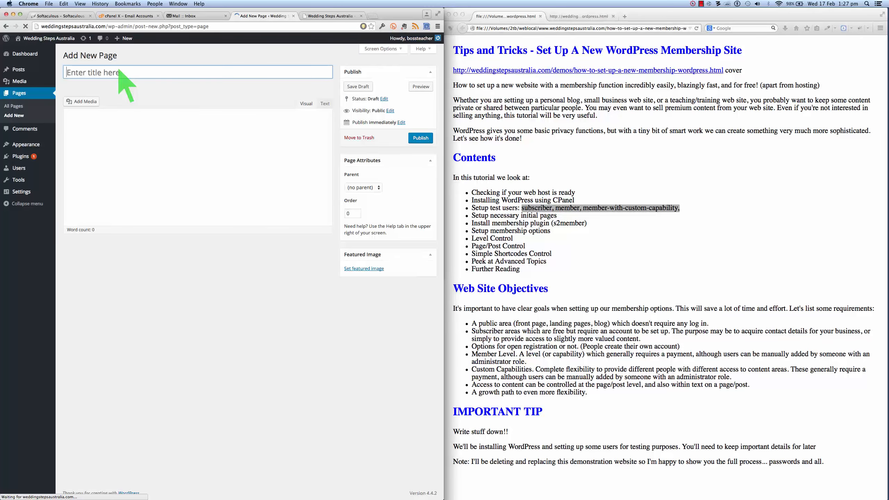
{"action": "type", "text": "Blog Page"}
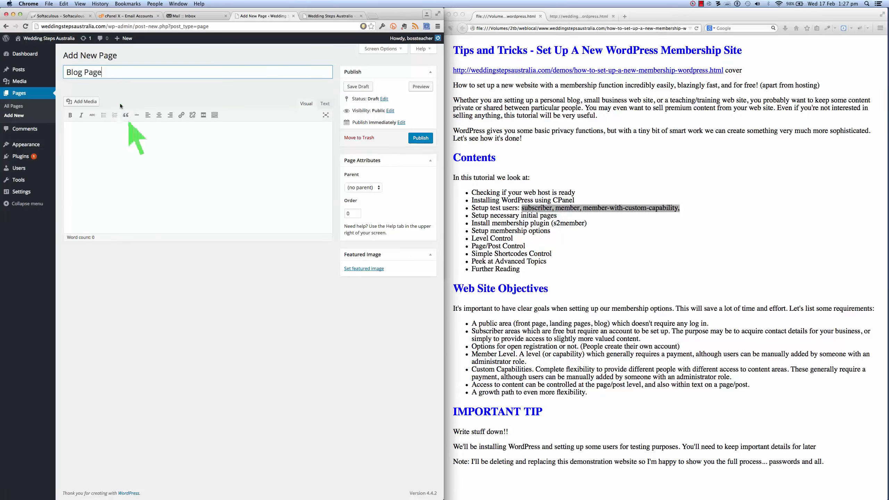
{"action": "left_click", "coordinate": [130, 139]}
{"action": "type", "text": "Blog ..."}
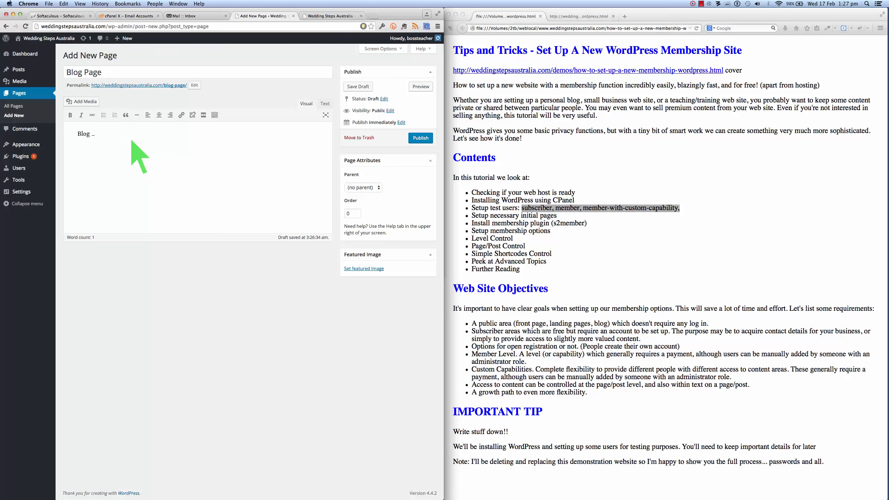
{"action": "left_click", "coordinate": [418, 138]}
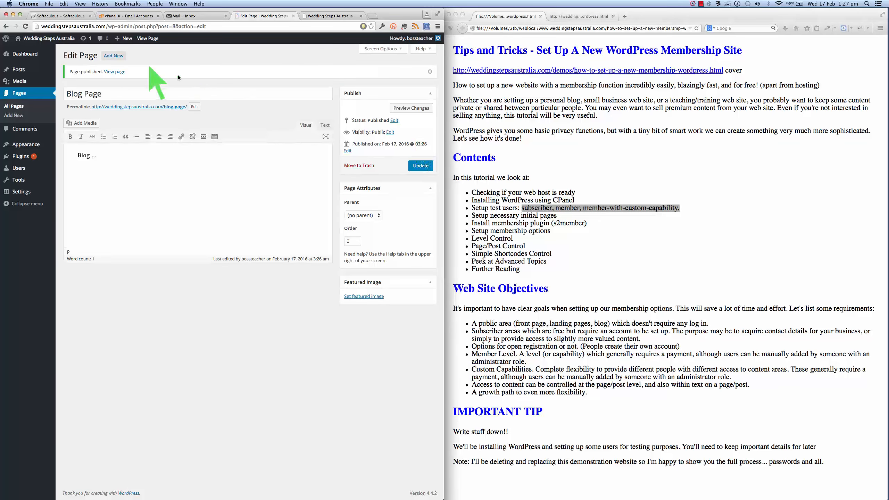
Step: Create and publish a page titled "Membership Options Page" with the body text "Membership Options"
{"action": "left_click", "coordinate": [115, 55]}
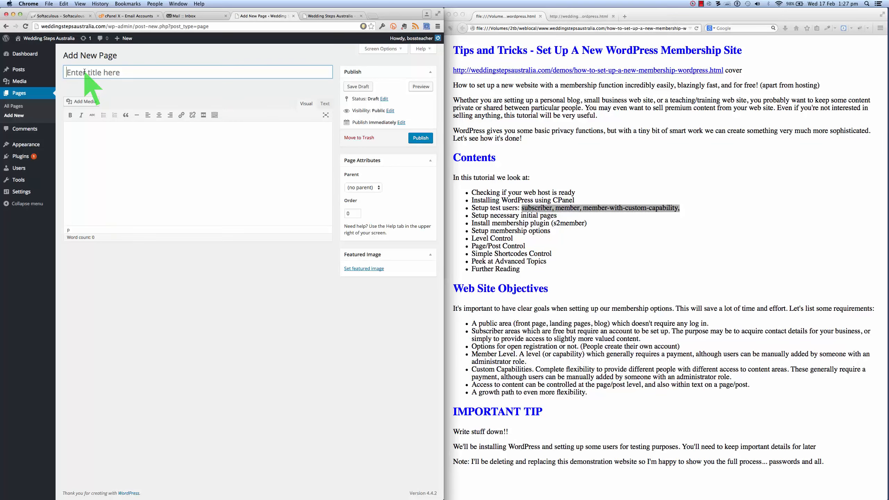
{"action": "type", "text": "Membership Options Page"}
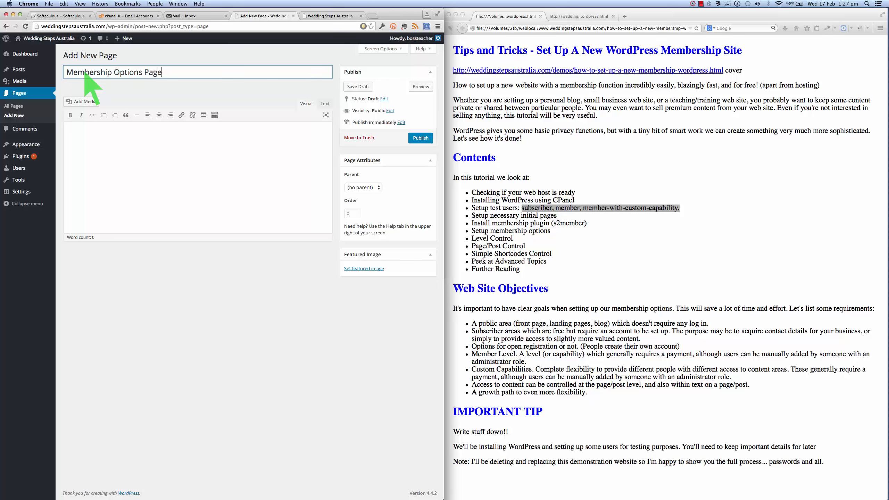
{"action": "left_click", "coordinate": [100, 138]}
{"action": "type", "text": "Mem"}
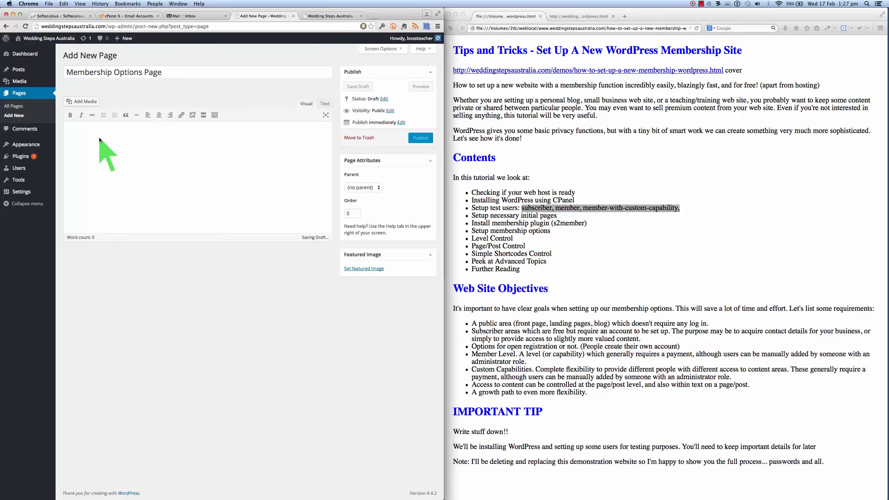
{"action": "type", "text": "bership Options"}
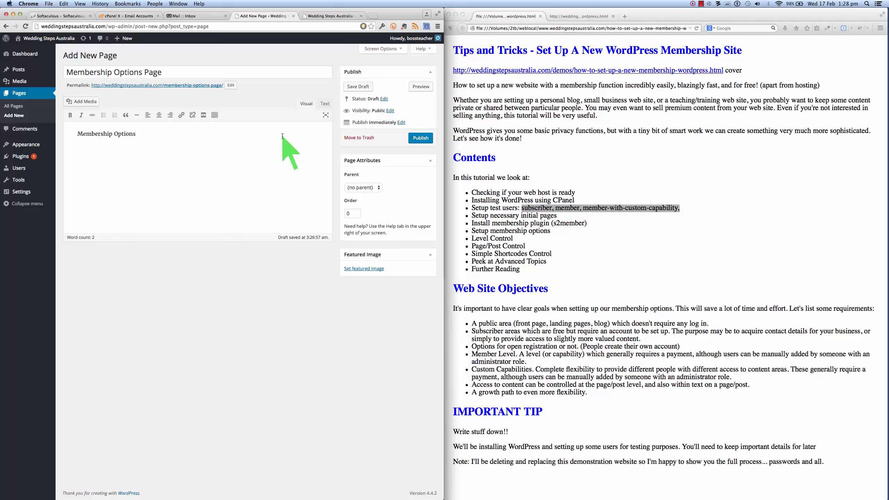
{"action": "left_click", "coordinate": [420, 137]}
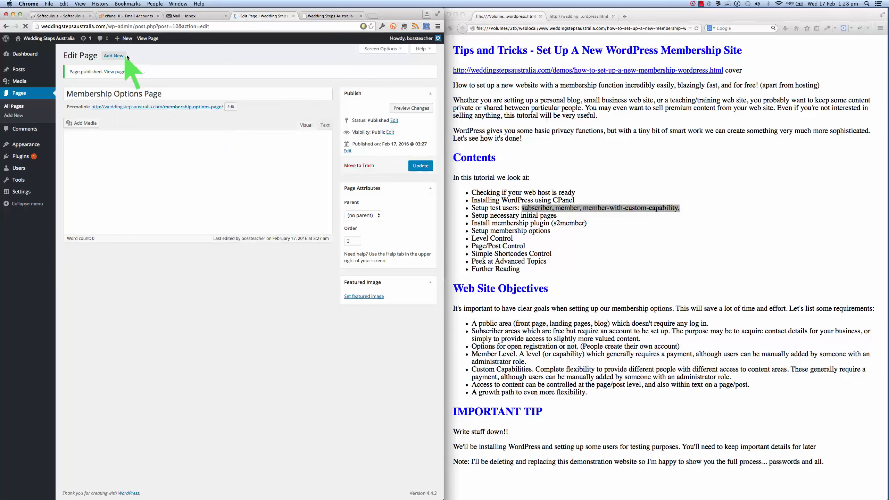
Step: Create and publish a page titled "Login Welcome Page" with the body text "Welcome, thanks for logging in."
{"action": "left_click", "coordinate": [116, 56]}
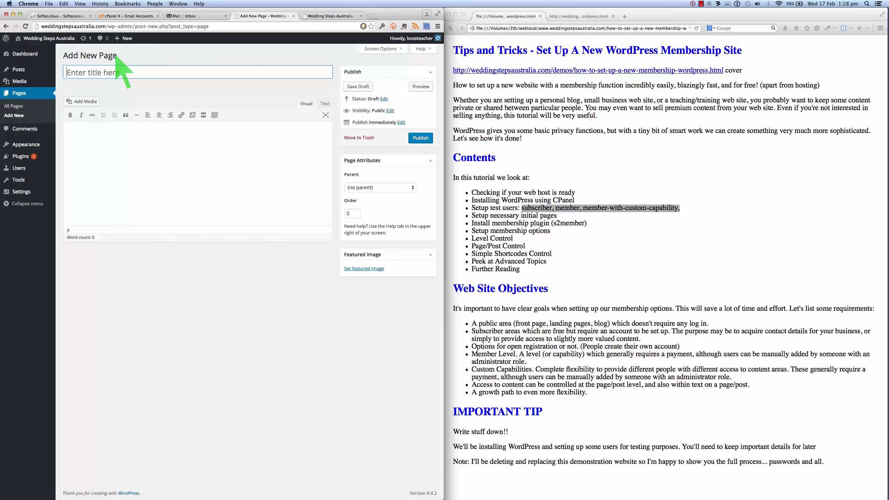
{"action": "type", "text": "Login Welcome Page"}
{"action": "left_click", "coordinate": [145, 144]}
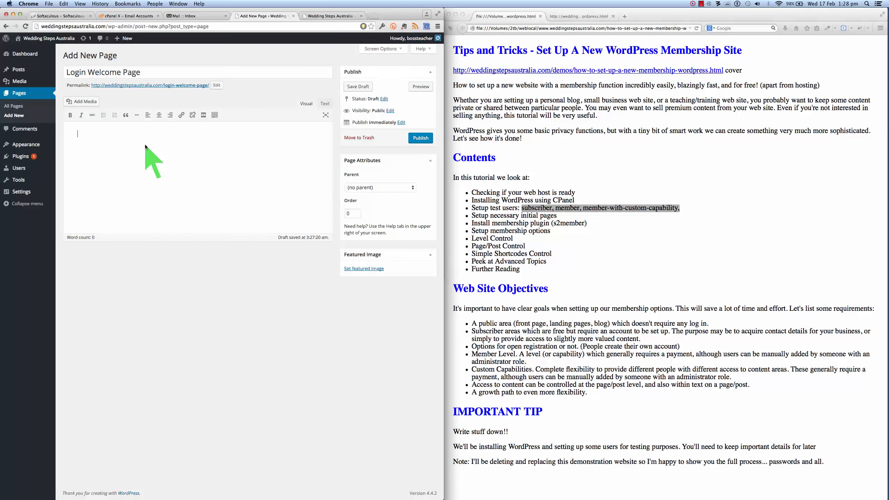
{"action": "type", "text": "Welcome, thanks for loggin in."}
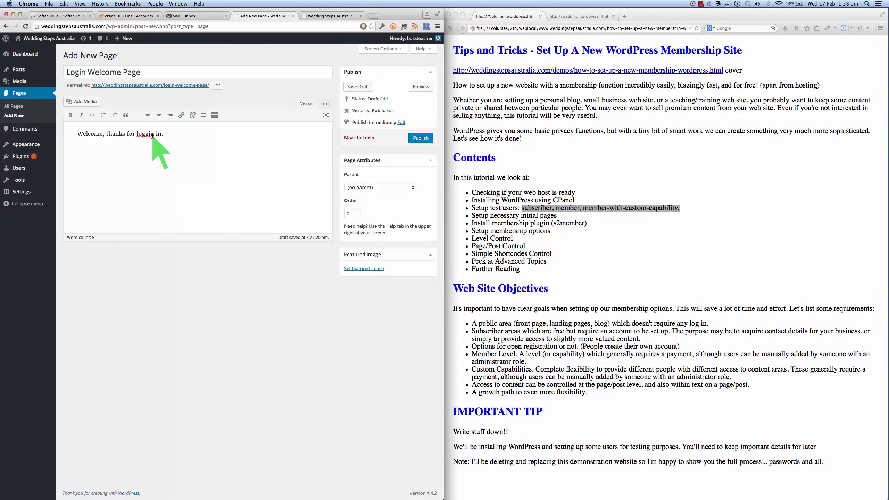
{"action": "type", "text": "g"}
{"action": "left_click", "coordinate": [420, 137]}
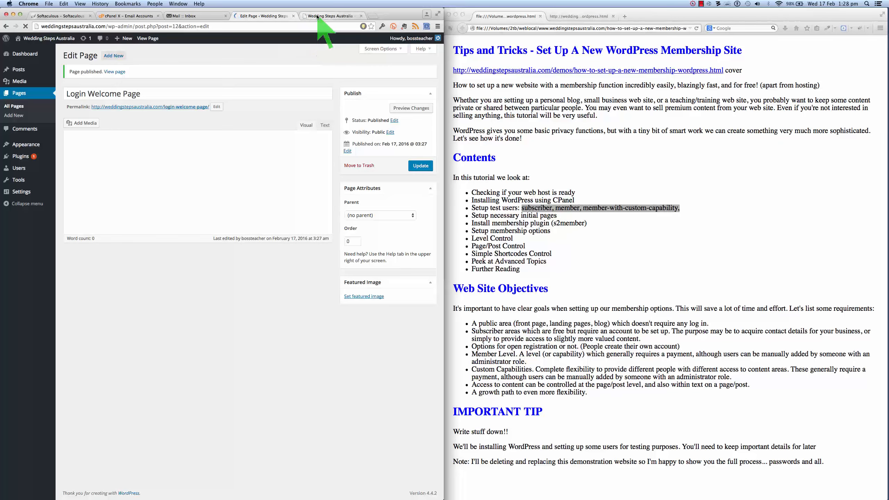
Step: Reload the public site's front page to check it after adding the pages, and return to the site administration
{"action": "left_click", "coordinate": [329, 15]}
{"action": "left_click", "coordinate": [281, 24]}
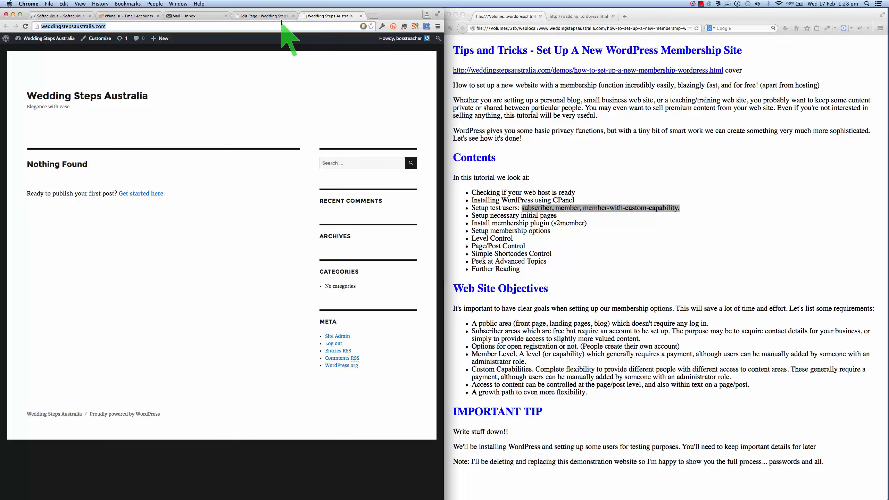
{"action": "key", "text": "Return"}
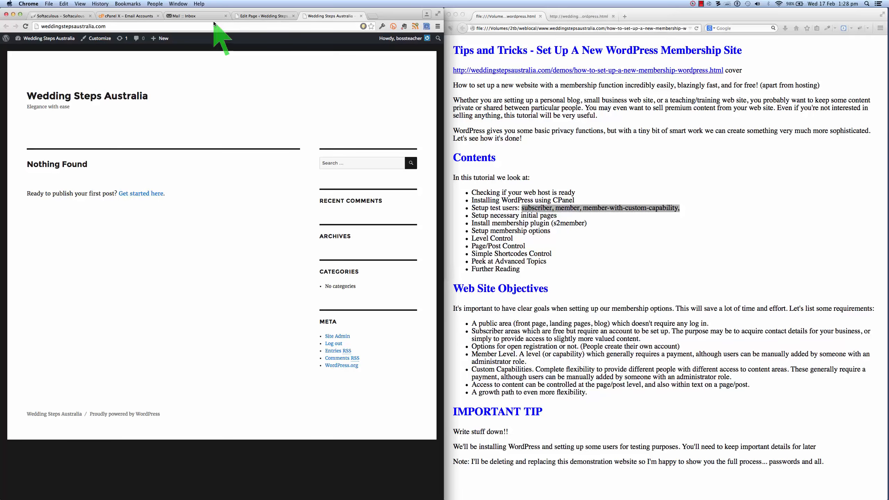
{"action": "left_click", "coordinate": [259, 16]}
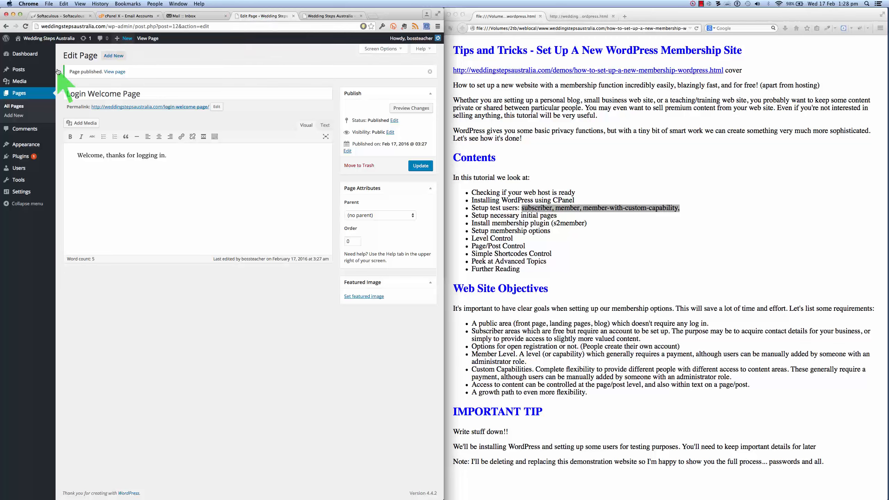
Step: Set the front page display to a static page, with Home Page as front page and Blog Page as posts page, and save
{"action": "mouse_move", "coordinate": [17, 191]}
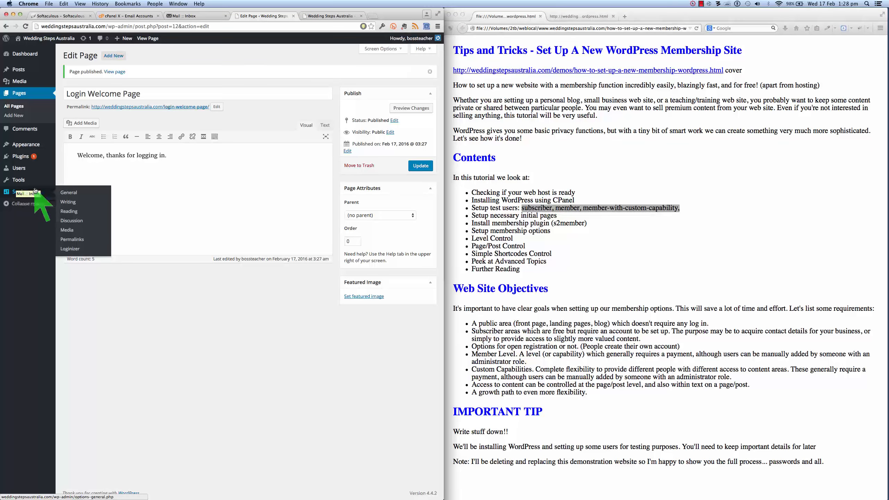
{"action": "left_click", "coordinate": [69, 211]}
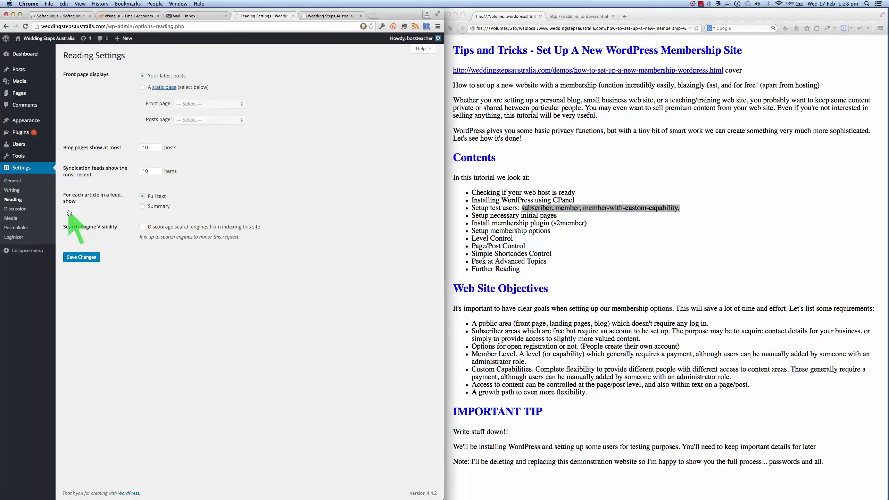
{"action": "left_click", "coordinate": [142, 88]}
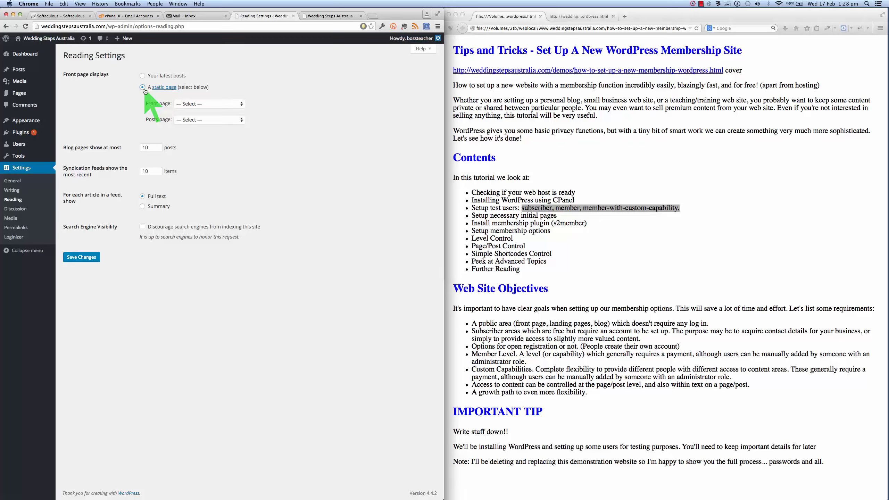
{"action": "left_click", "coordinate": [207, 104]}
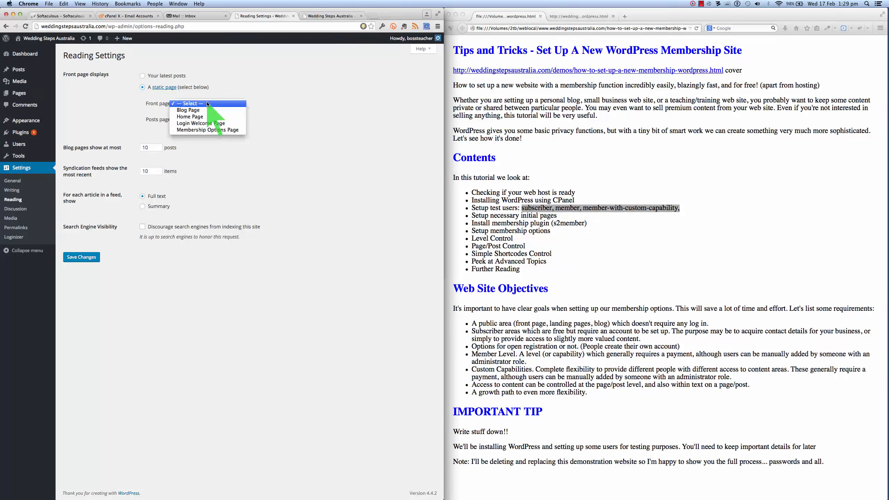
{"action": "left_click", "coordinate": [196, 117]}
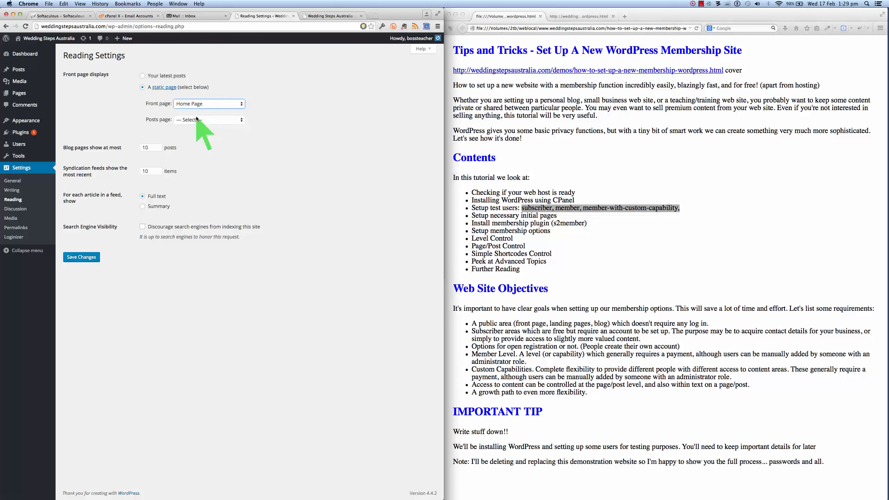
{"action": "left_click", "coordinate": [194, 120]}
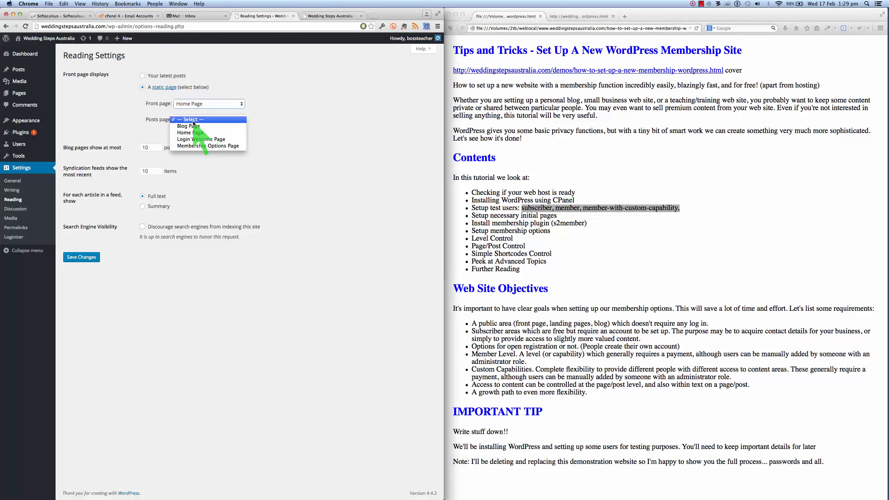
{"action": "left_click", "coordinate": [200, 129]}
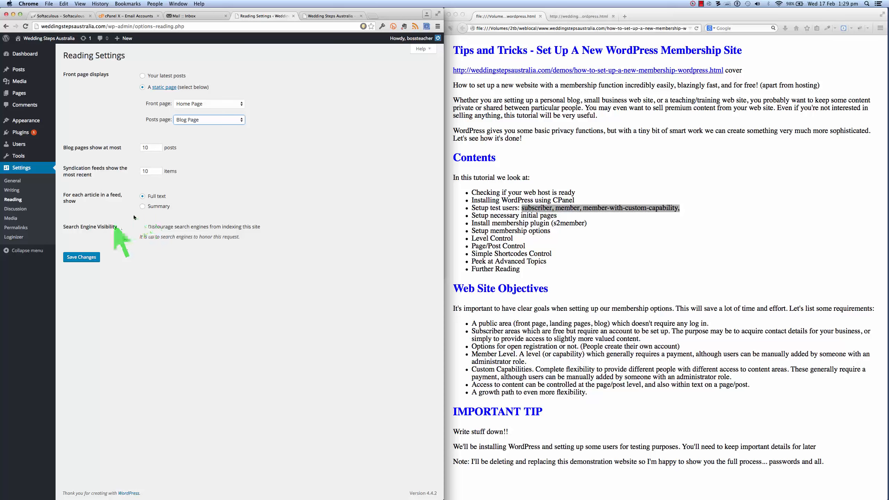
{"action": "left_click", "coordinate": [76, 258]}
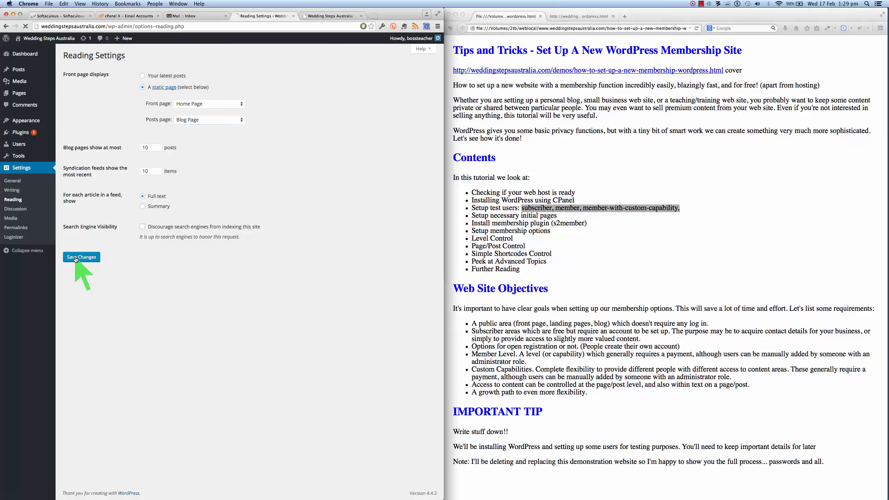
Step: Refresh the public site to check the static front page, and return to the reading settings
{"action": "left_click", "coordinate": [326, 16]}
{"action": "left_click", "coordinate": [294, 26]}
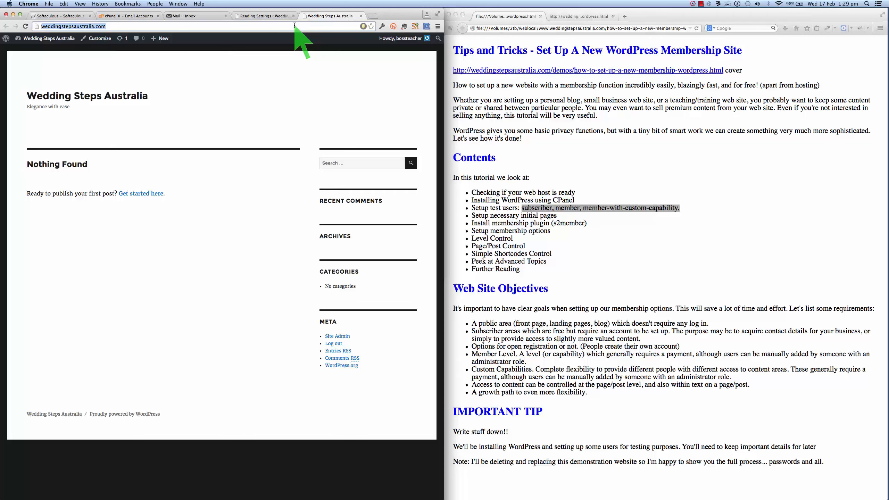
{"action": "left_click", "coordinate": [25, 26]}
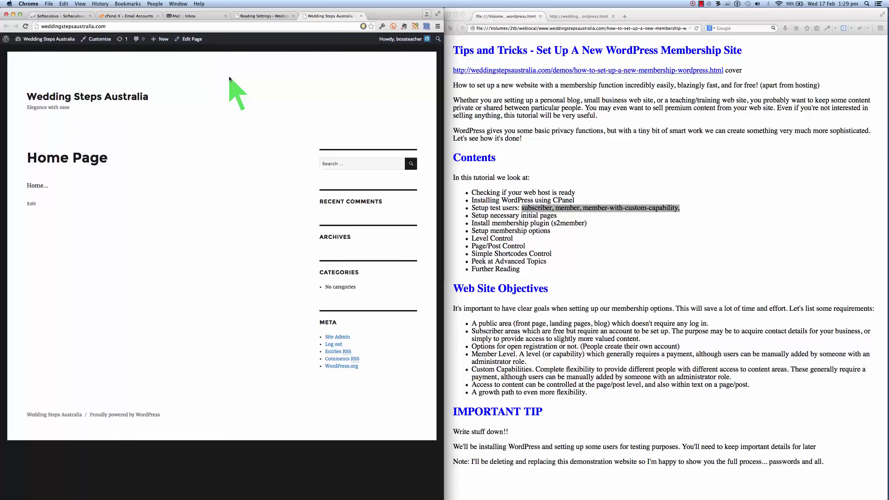
{"action": "left_click", "coordinate": [263, 16]}
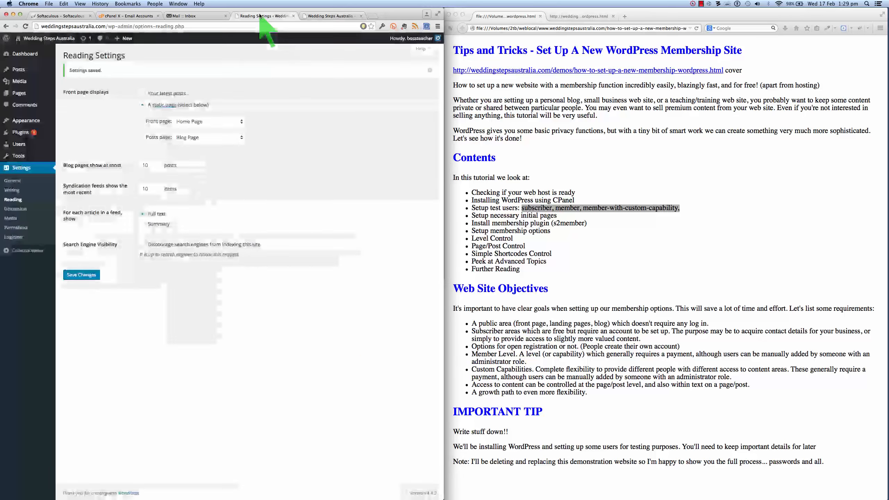
Step: Create a new navigation menu named "main-menu"
{"action": "mouse_move", "coordinate": [49, 123]}
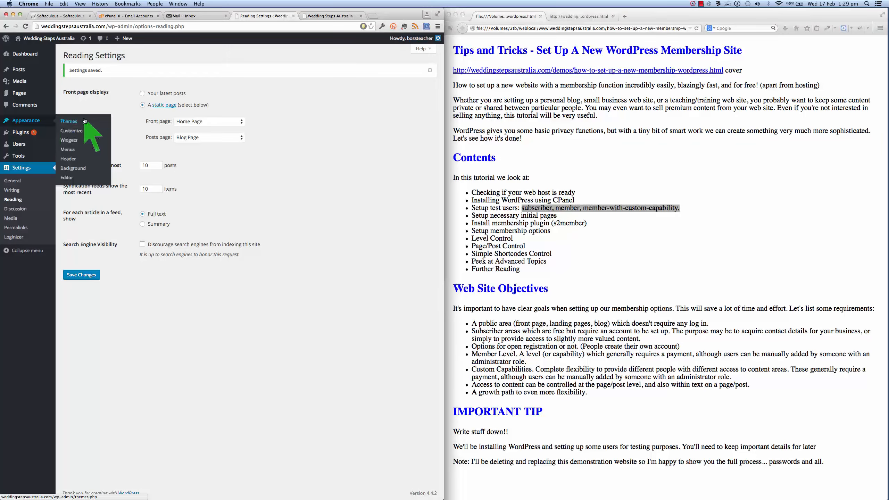
{"action": "left_click", "coordinate": [67, 149]}
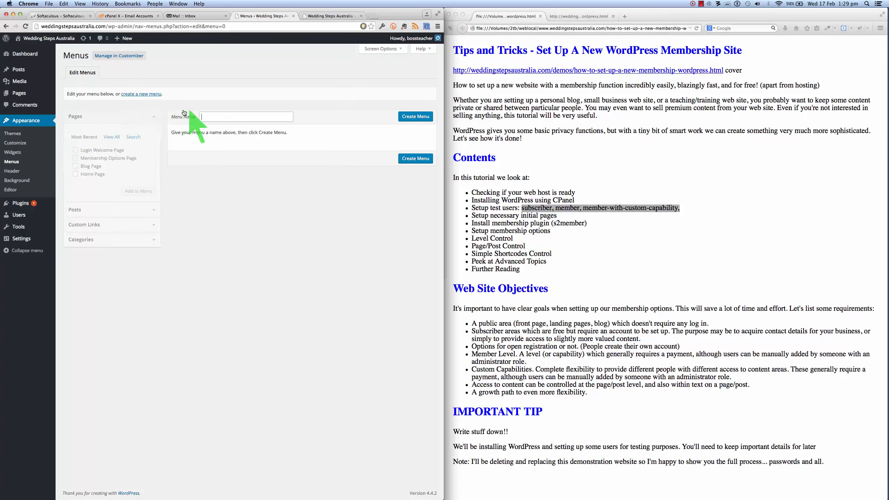
{"action": "left_click", "coordinate": [207, 114]}
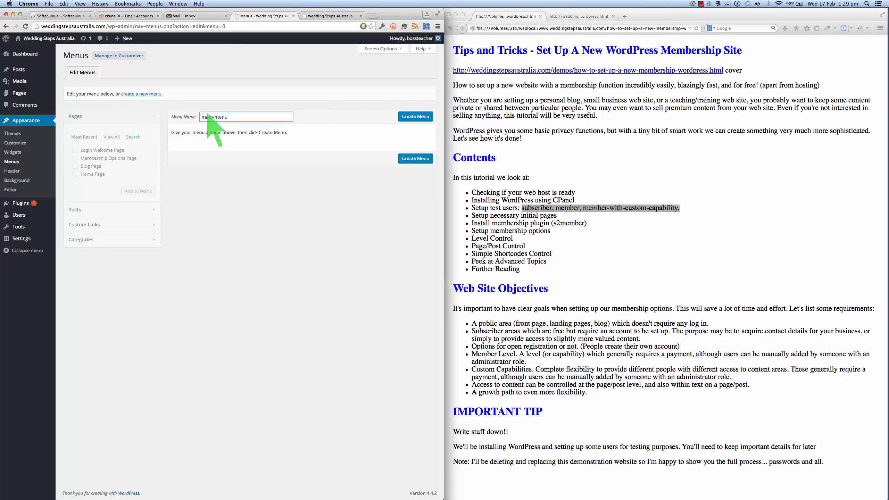
{"action": "left_click", "coordinate": [415, 116]}
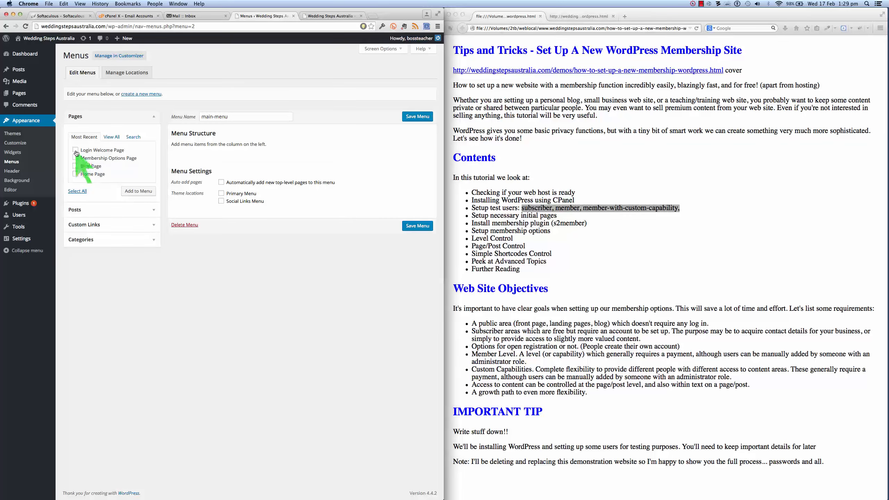
Step: Add the Login Welcome, Membership Options, Blog and Home pages to the menu and move Home Page to the first position
{"action": "left_click", "coordinate": [76, 150]}
{"action": "left_click", "coordinate": [76, 158]}
{"action": "left_click", "coordinate": [76, 166]}
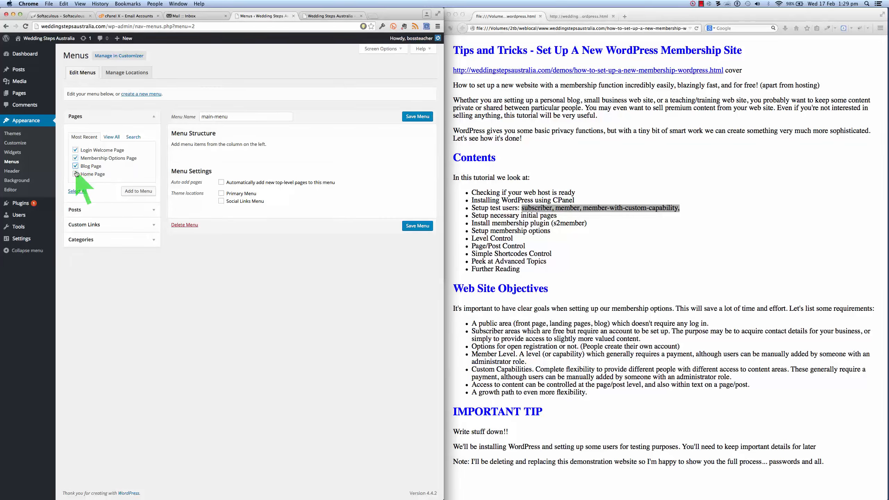
{"action": "left_click", "coordinate": [76, 174]}
{"action": "left_click", "coordinate": [136, 191]}
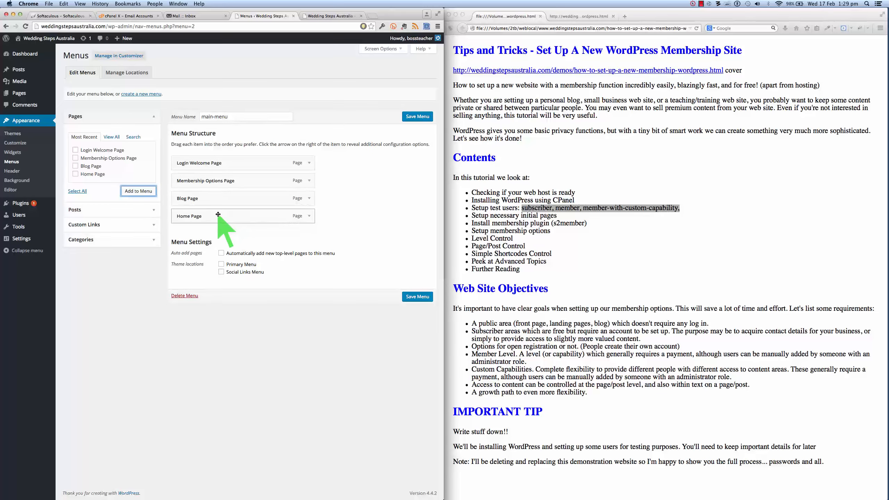
{"action": "left_click_drag", "start_coordinate": [218, 214], "coordinate": [220, 164]}
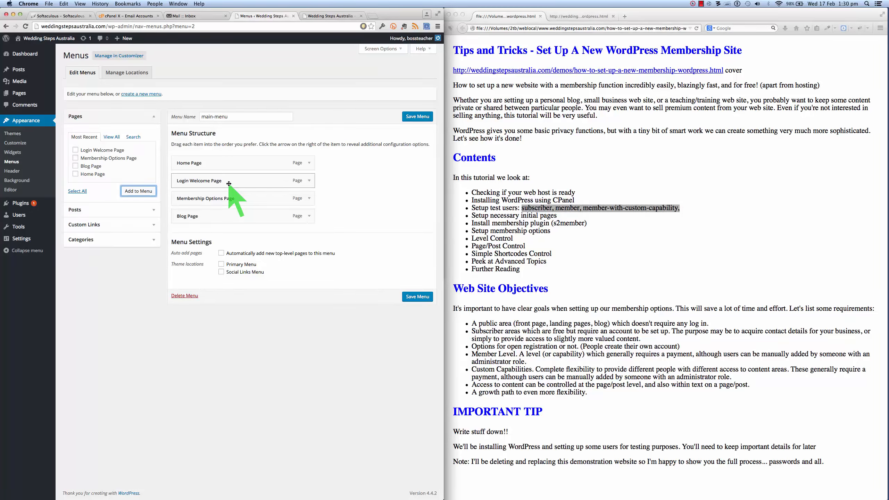
Step: Assign main-menu to the Primary Menu location, reorder its items as Home, Blog, Membership Options, Login Welcome, and save the menu
{"action": "left_click", "coordinate": [221, 264]}
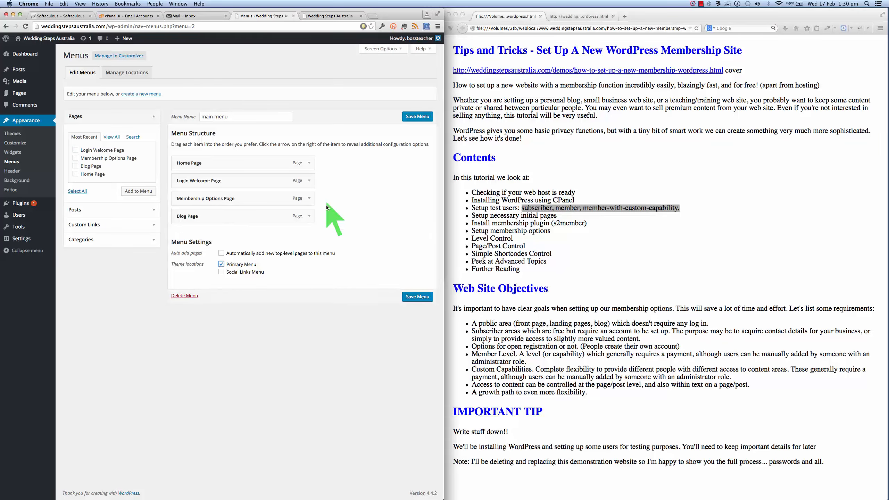
{"action": "left_click", "coordinate": [222, 264]}
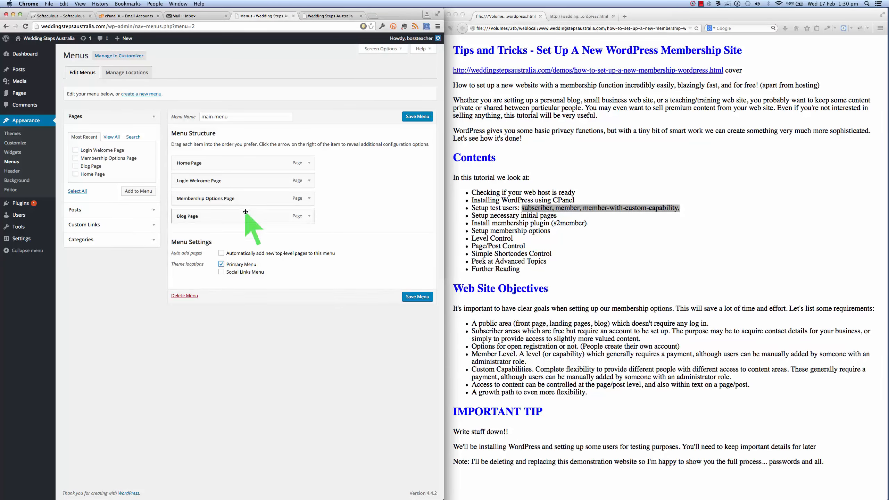
{"action": "left_click_drag", "start_coordinate": [248, 219], "coordinate": [254, 202]}
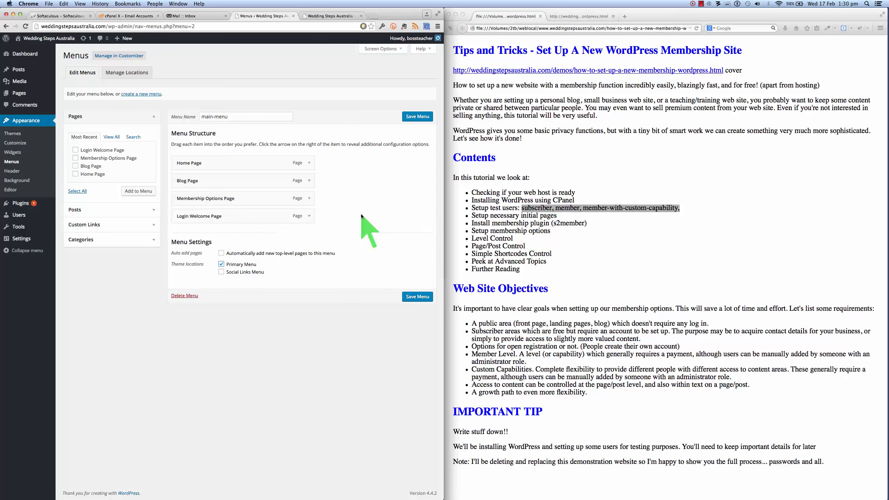
{"action": "left_click", "coordinate": [409, 117]}
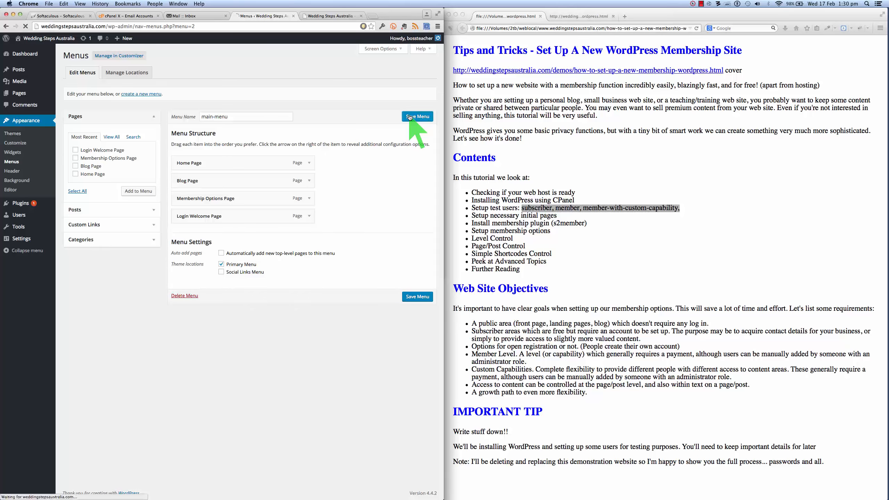
Step: Reload the public site and test the menu links to the Blog, Membership Options and Login Welcome pages
{"action": "left_click", "coordinate": [320, 15]}
{"action": "left_click", "coordinate": [274, 27]}
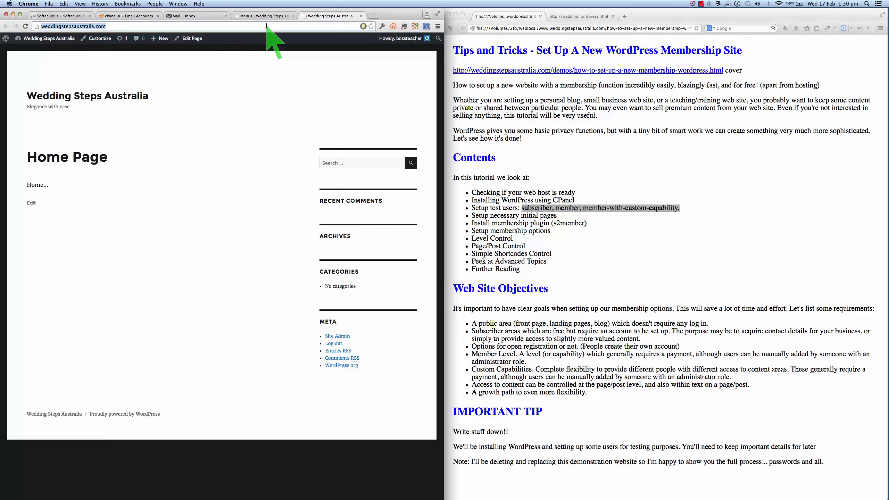
{"action": "left_click", "coordinate": [25, 26]}
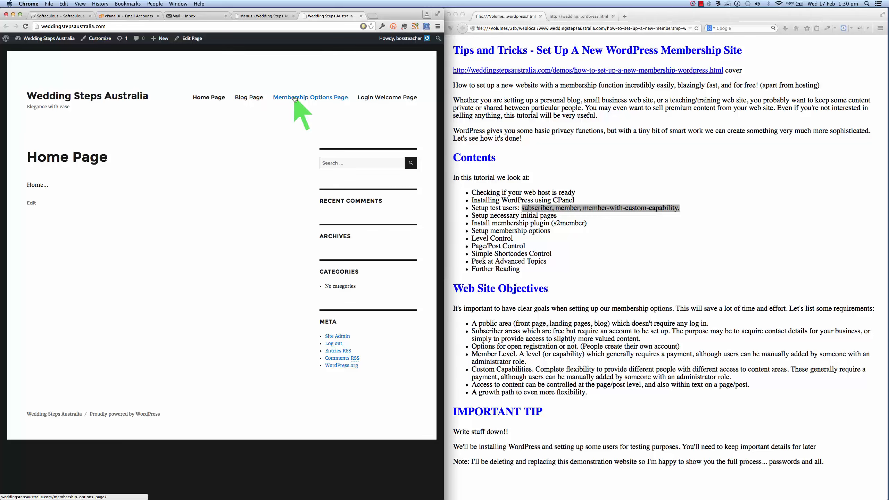
{"action": "left_click", "coordinate": [248, 99]}
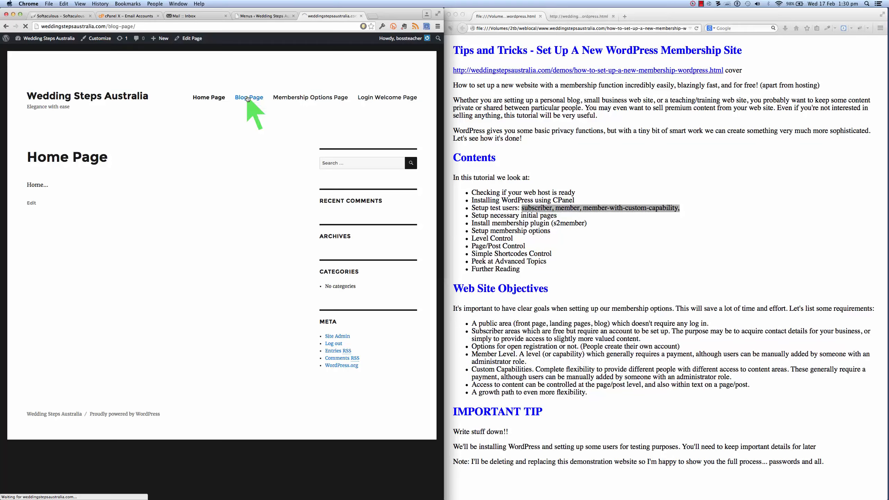
{"action": "left_click", "coordinate": [298, 99]}
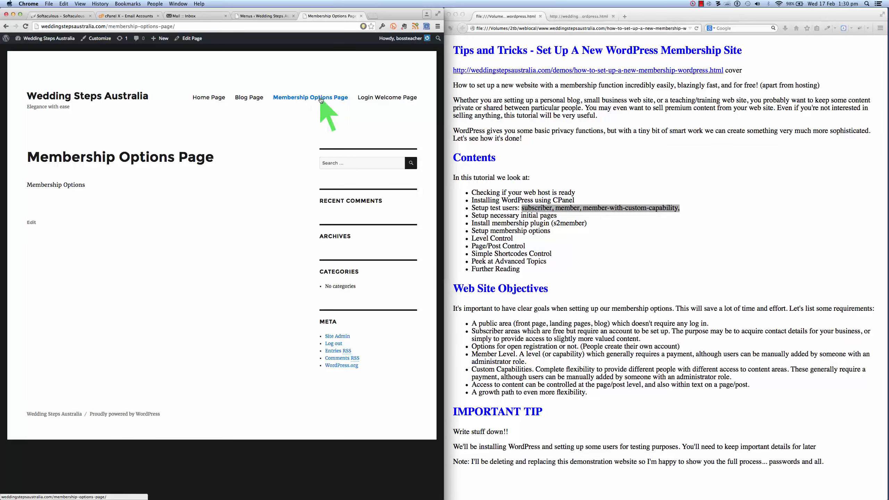
{"action": "left_click", "coordinate": [373, 99]}
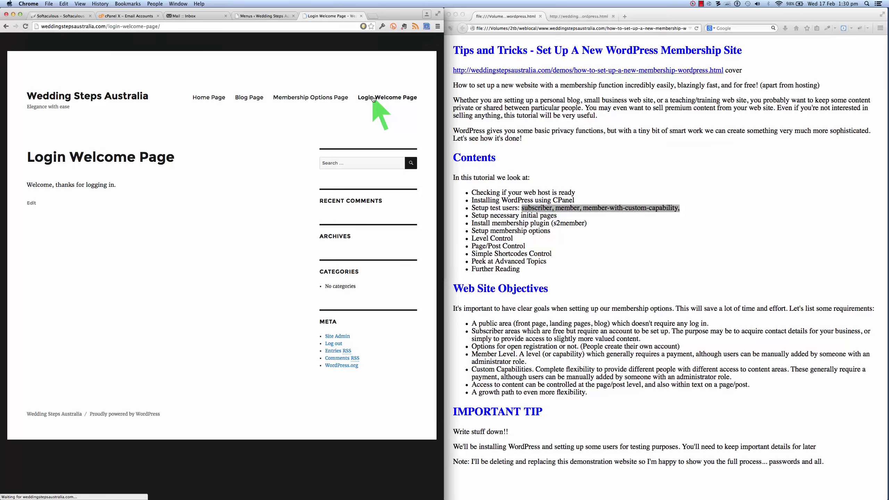
Step: Restore the "Hello world!" post from the posts trash and check the public site's Home Page and Blog Page
{"action": "left_click", "coordinate": [259, 17]}
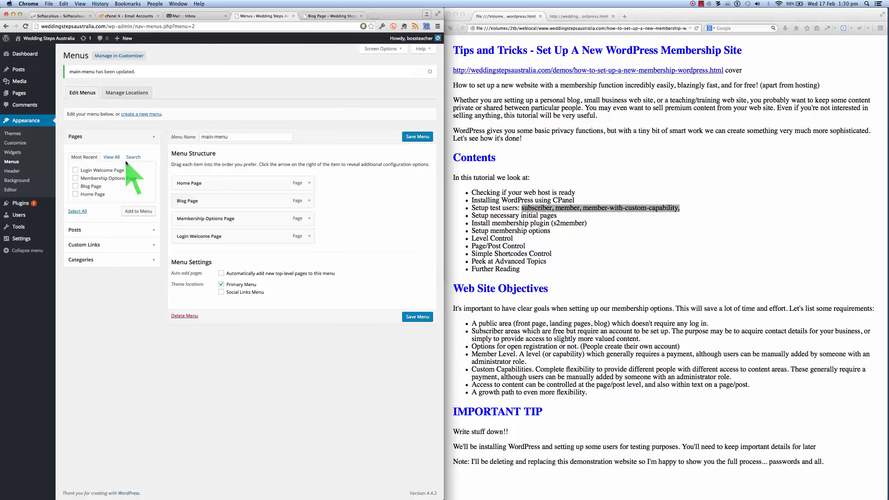
{"action": "left_click", "coordinate": [22, 70]}
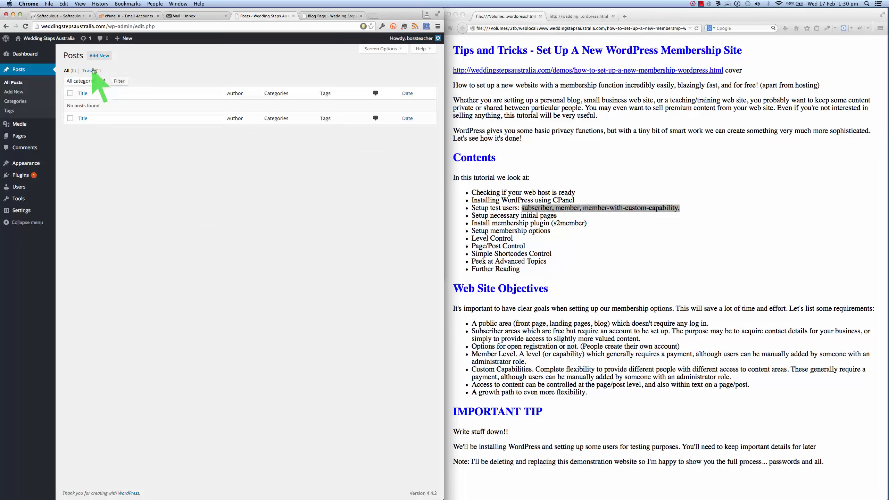
{"action": "left_click", "coordinate": [91, 71]}
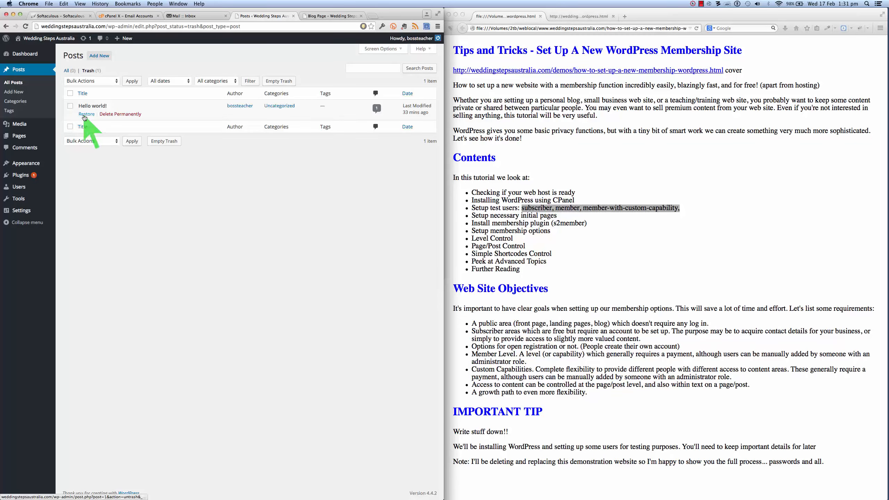
{"action": "left_click", "coordinate": [84, 115]}
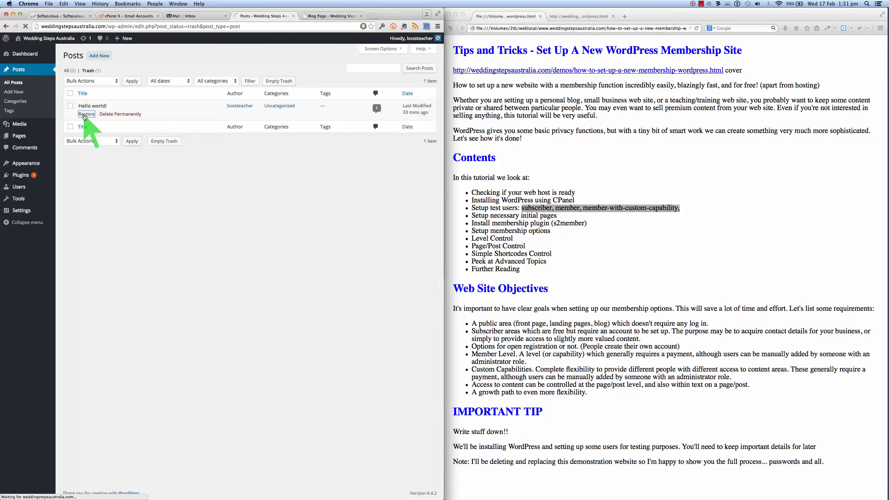
{"action": "left_click", "coordinate": [329, 15]}
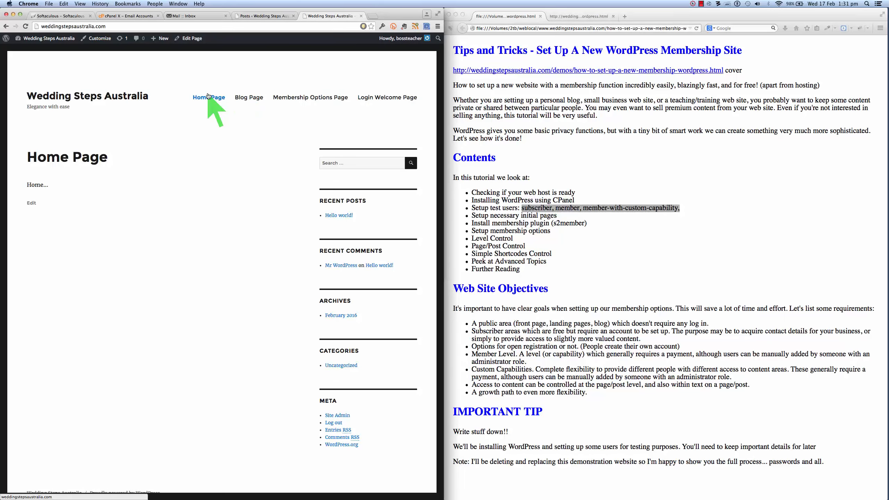
{"action": "left_click", "coordinate": [254, 98]}
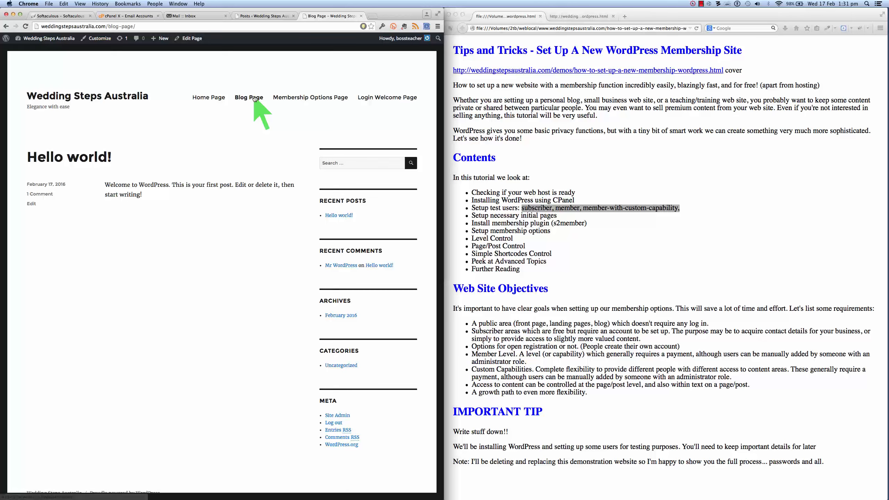